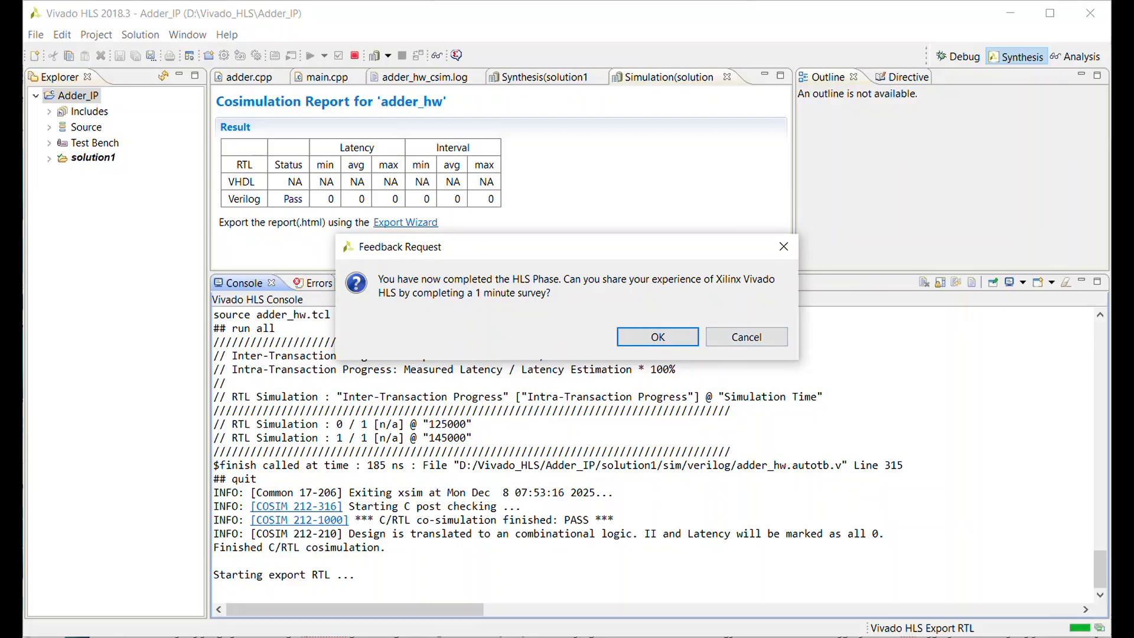
# - Decline the feedback survey and export the RTL as IP in IP Catalog format with Verilog
pyautogui.click(748, 336)
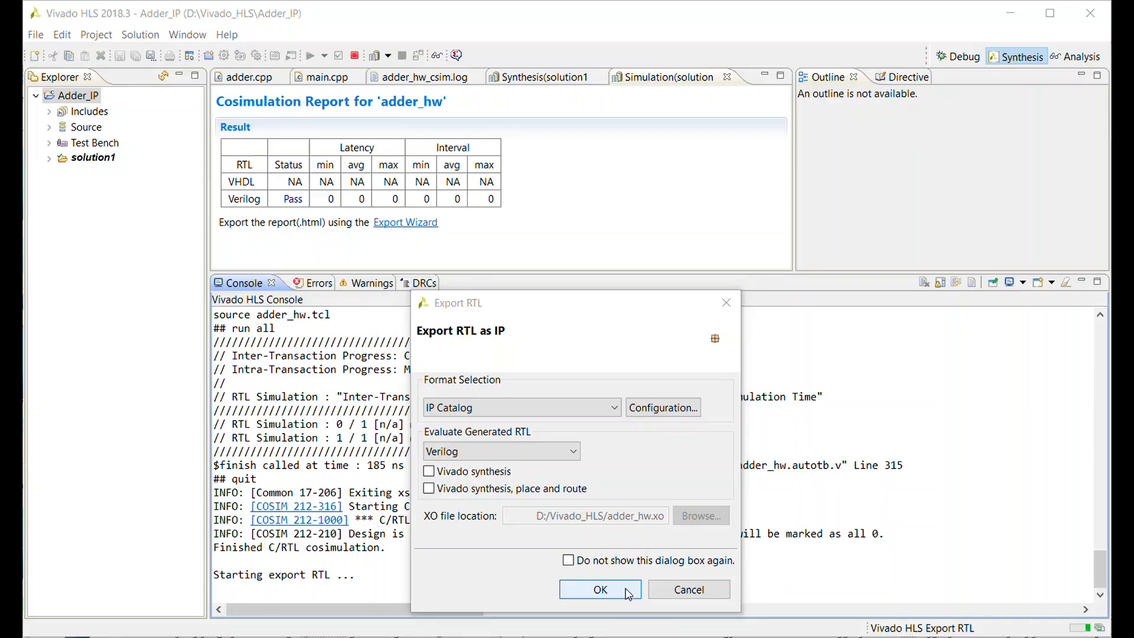
pyautogui.click(628, 594)
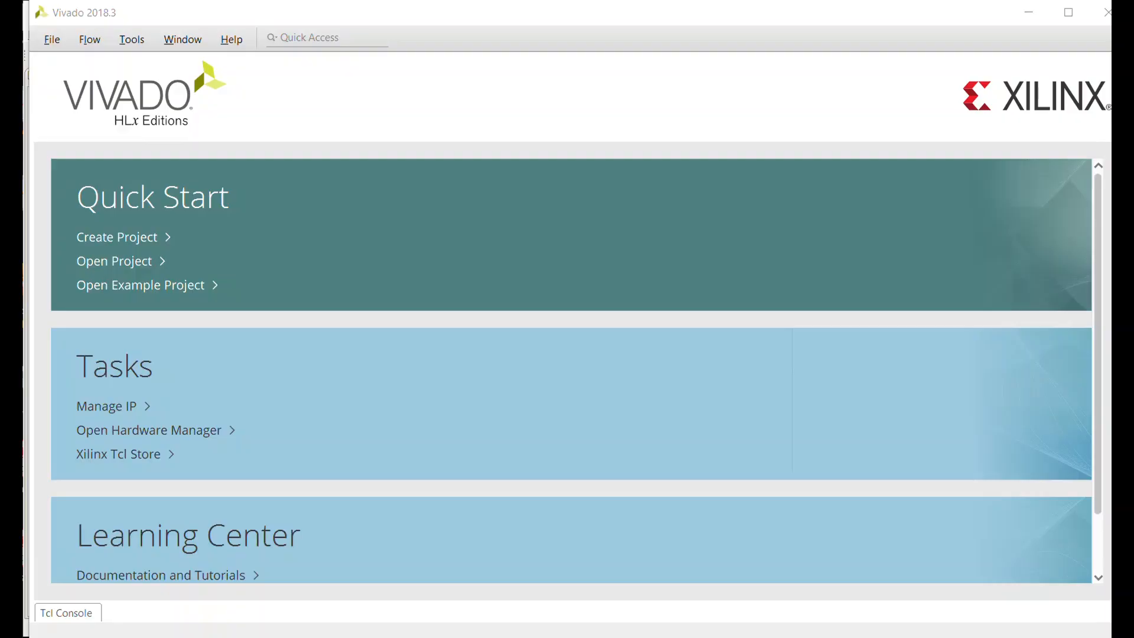
# - In Vivado, set up a new RTL project named test_adder_IP in D:/vivado_prj without specifying sources
pyautogui.click(154, 243)
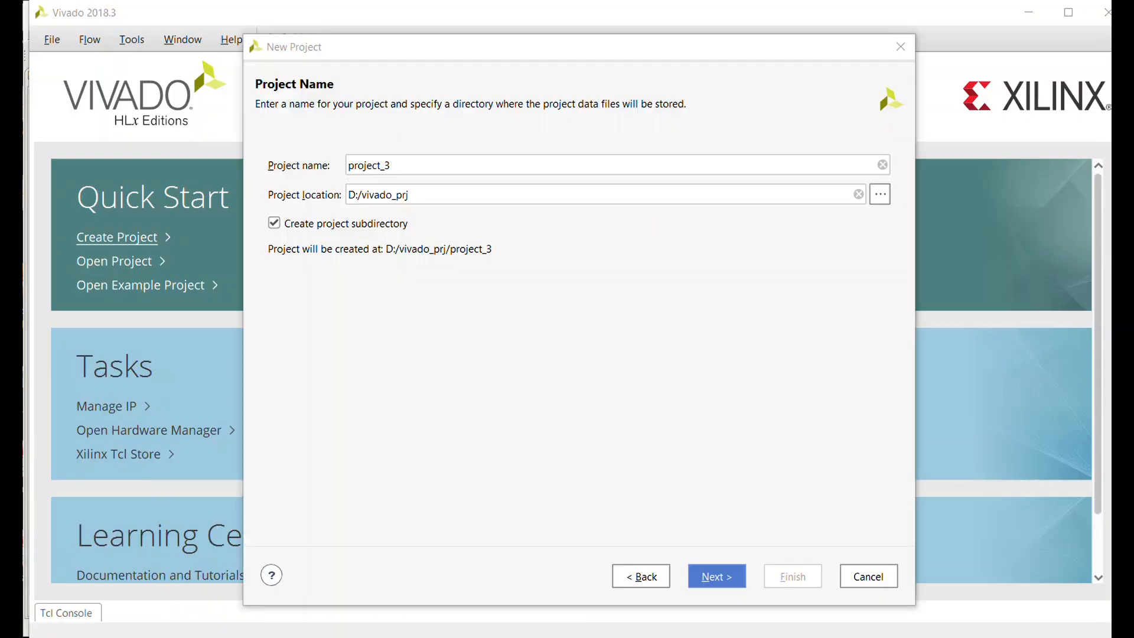
pyautogui.click(469, 160)
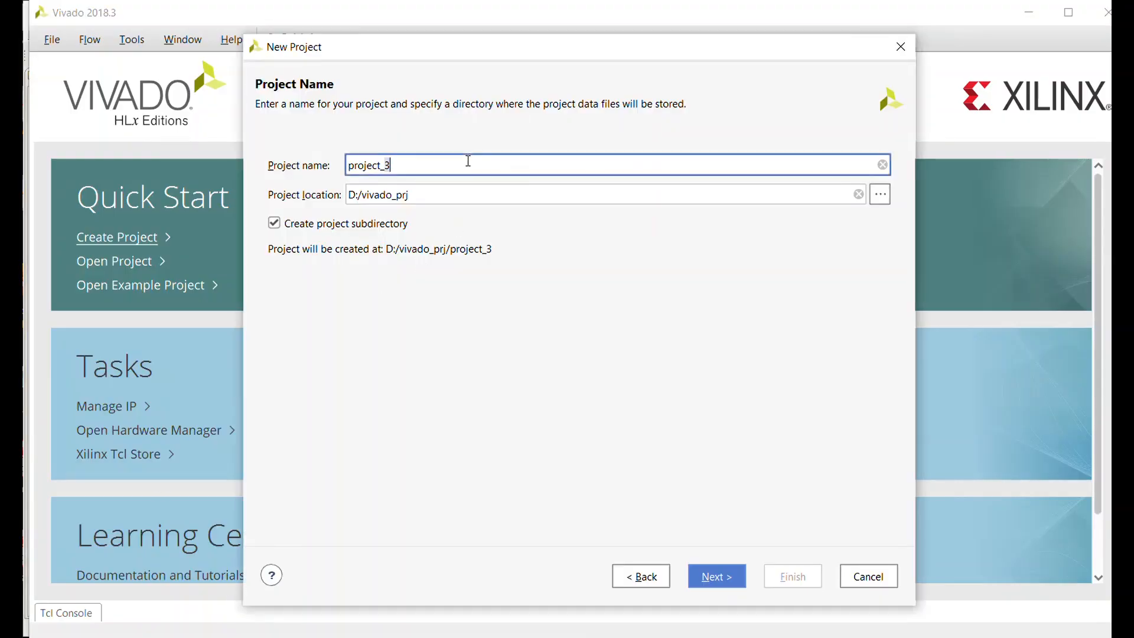
pyautogui.write('te')
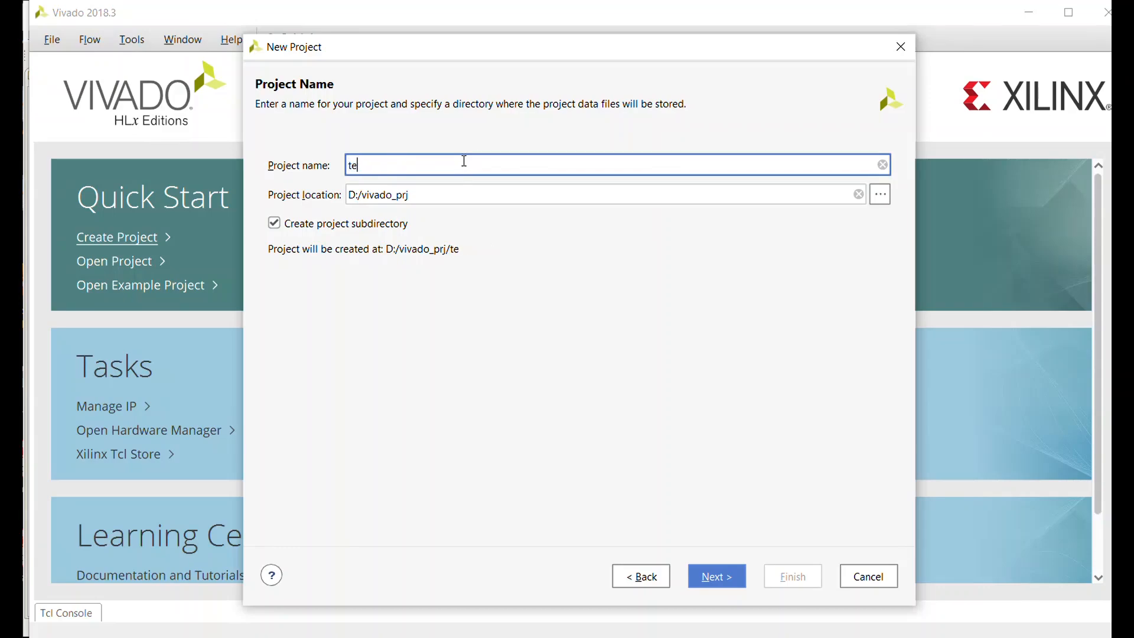
pyautogui.write('st_adder_IP')
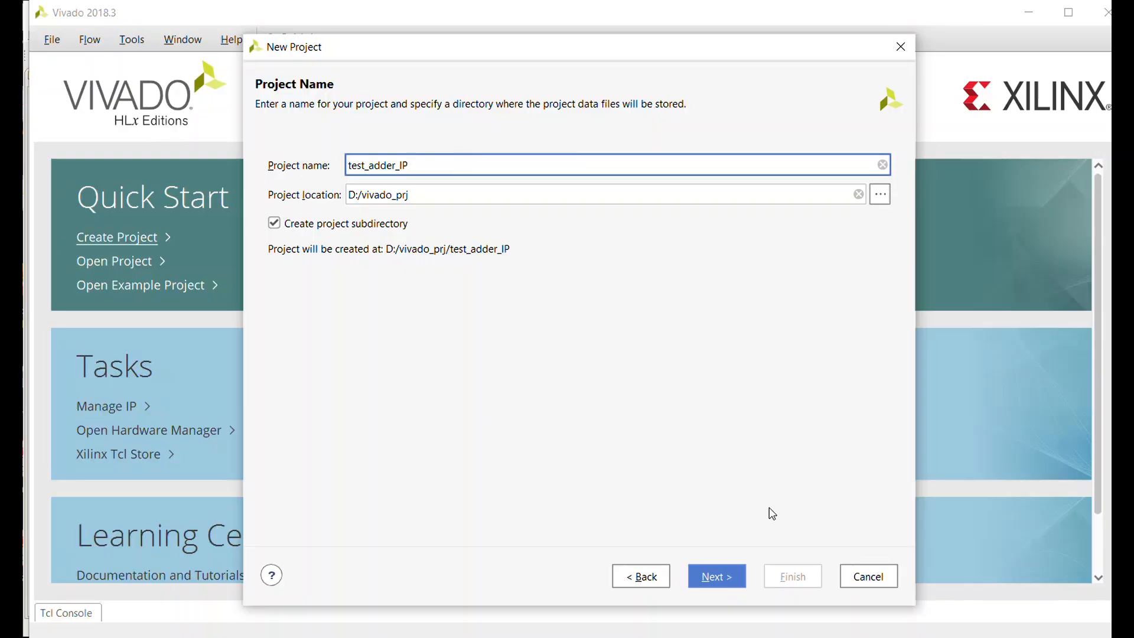
pyautogui.click(696, 585)
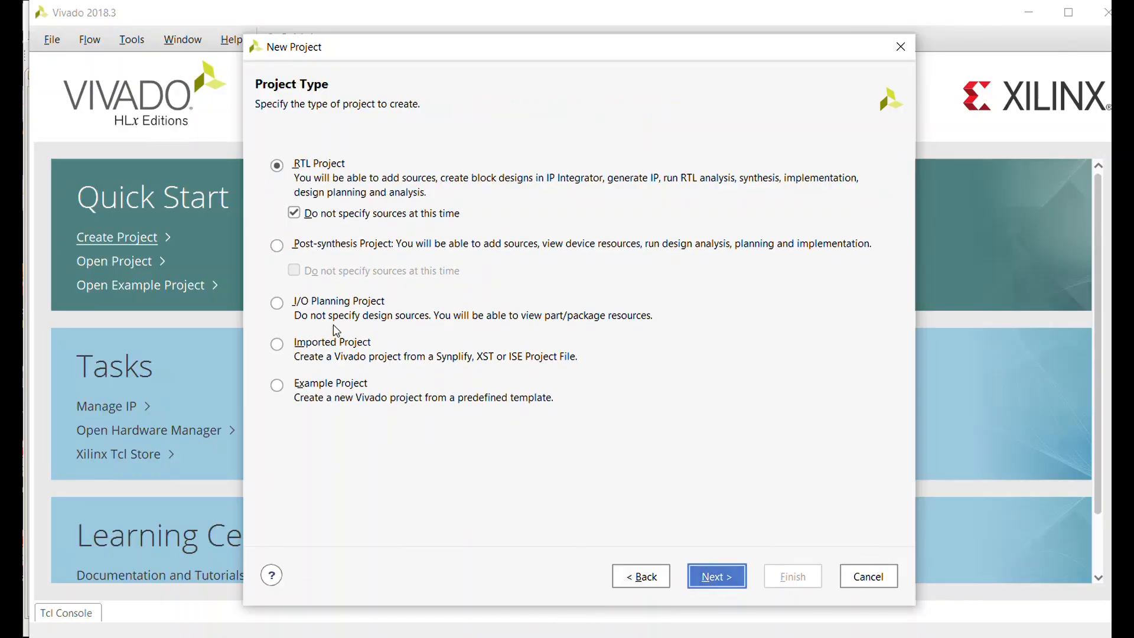
pyautogui.click(728, 576)
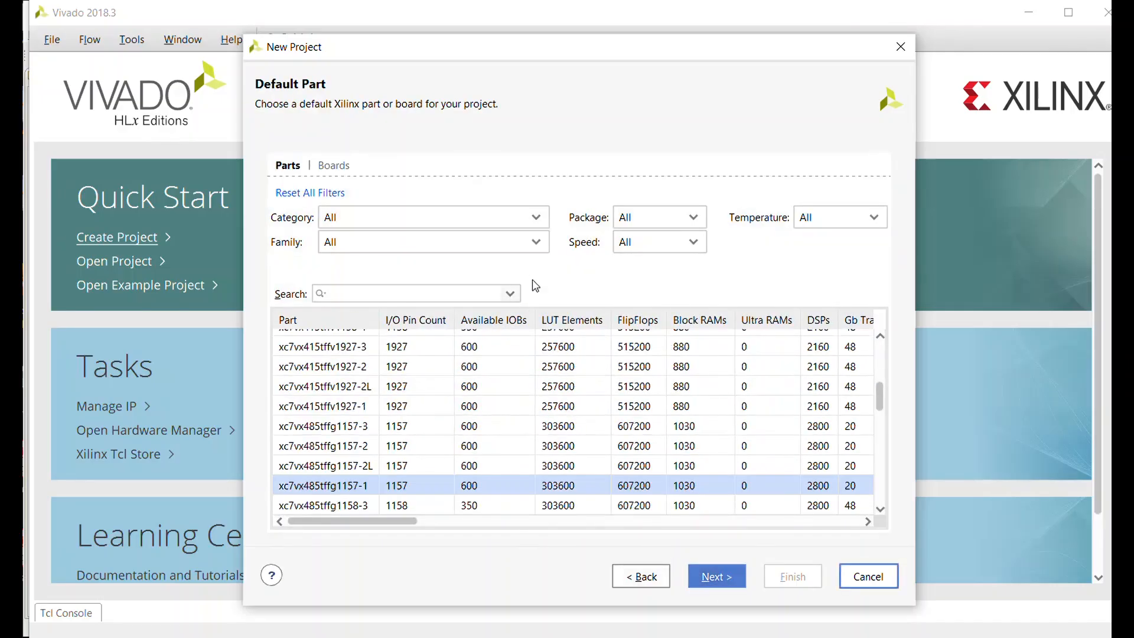
# - Choose the Zybo board as the project's default part and finish creating the project
pyautogui.click(333, 167)
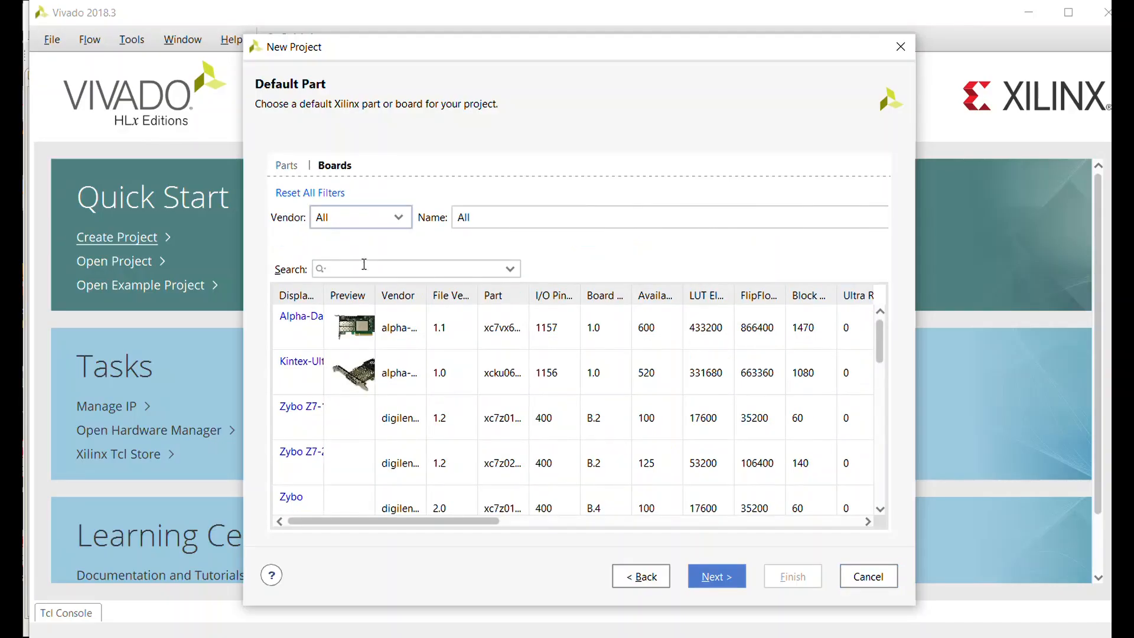
pyautogui.click(364, 264)
pyautogui.write('bo')
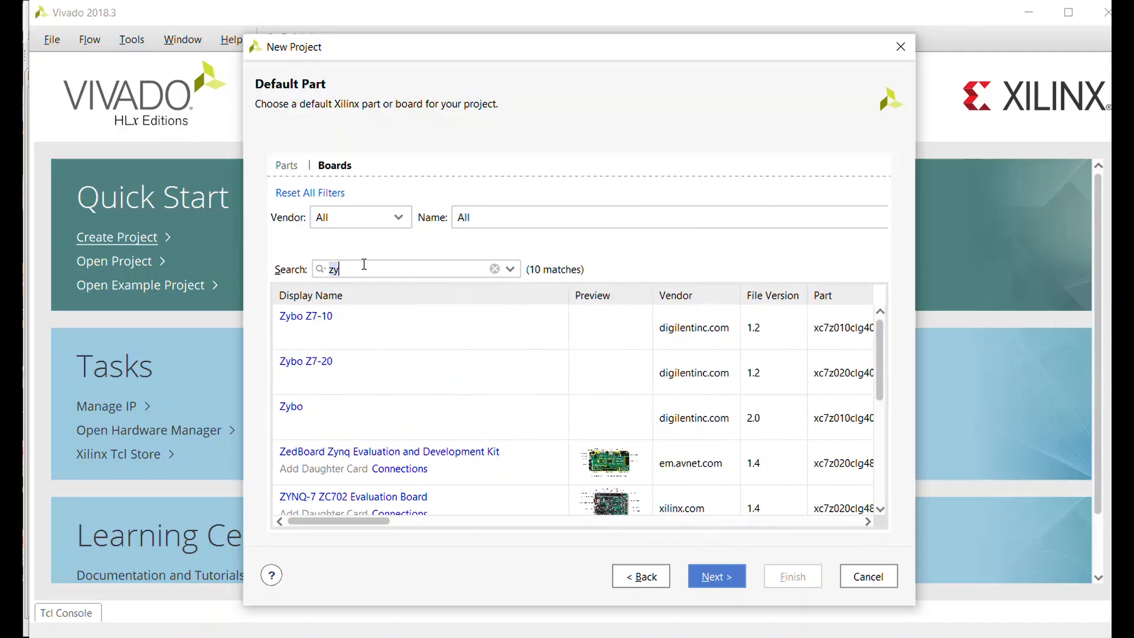
pyautogui.press('BackSpace')
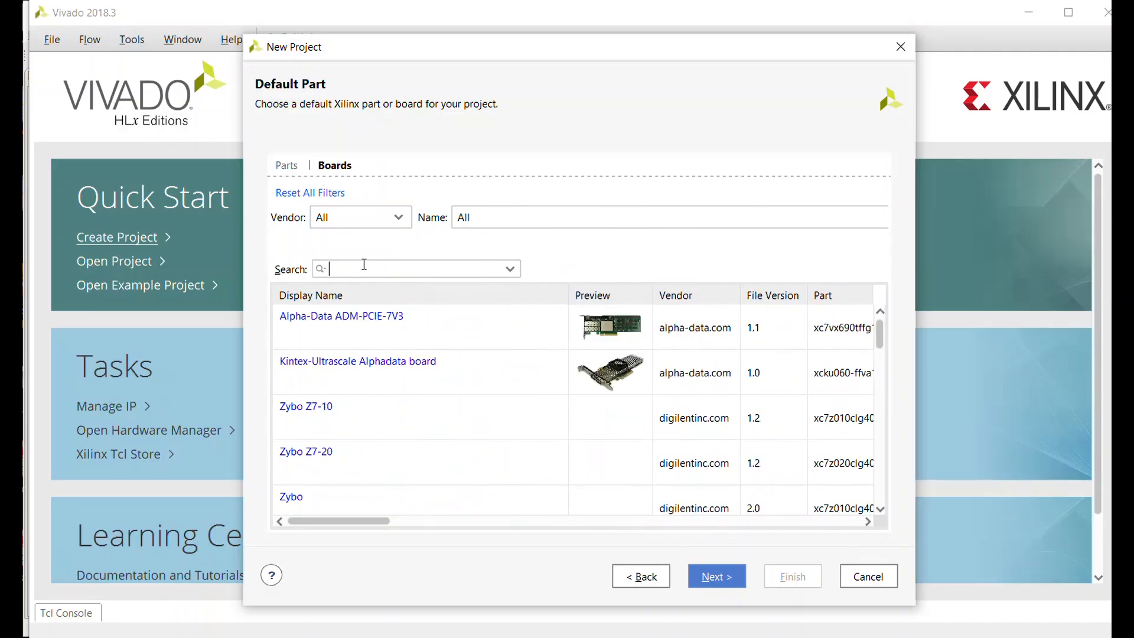
pyautogui.write('zybo')
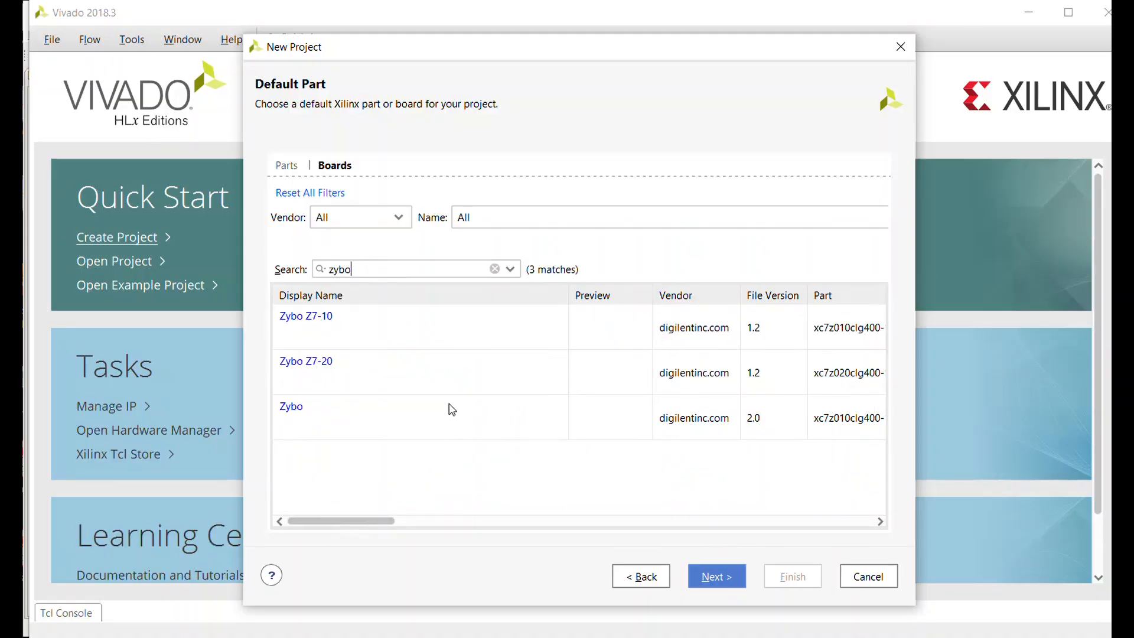
pyautogui.click(435, 420)
pyautogui.click(703, 582)
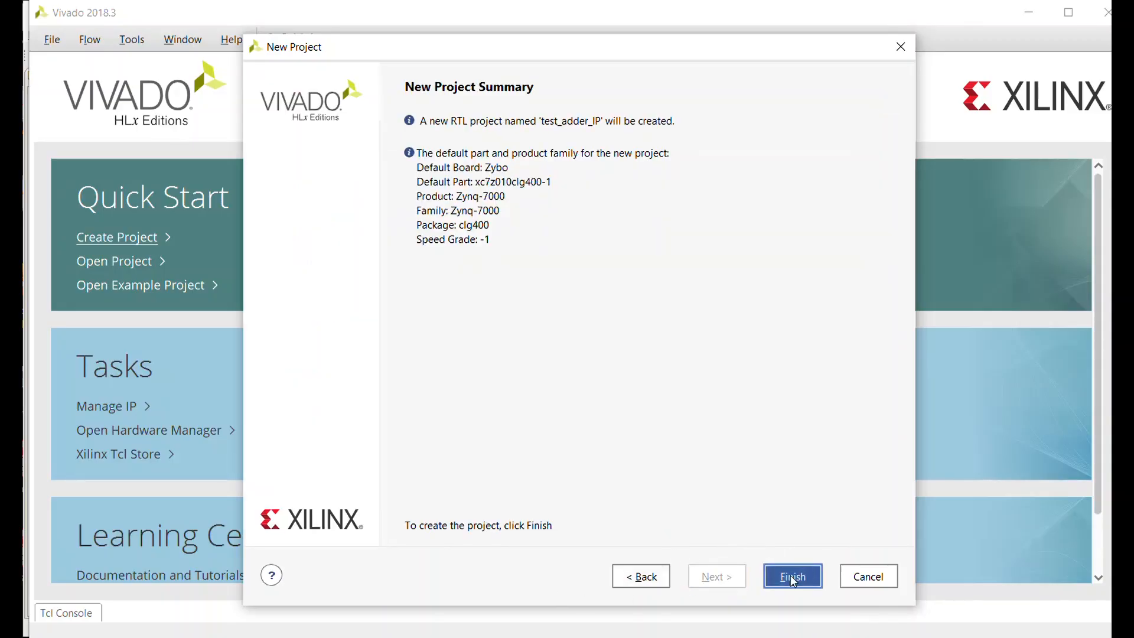
pyautogui.click(794, 582)
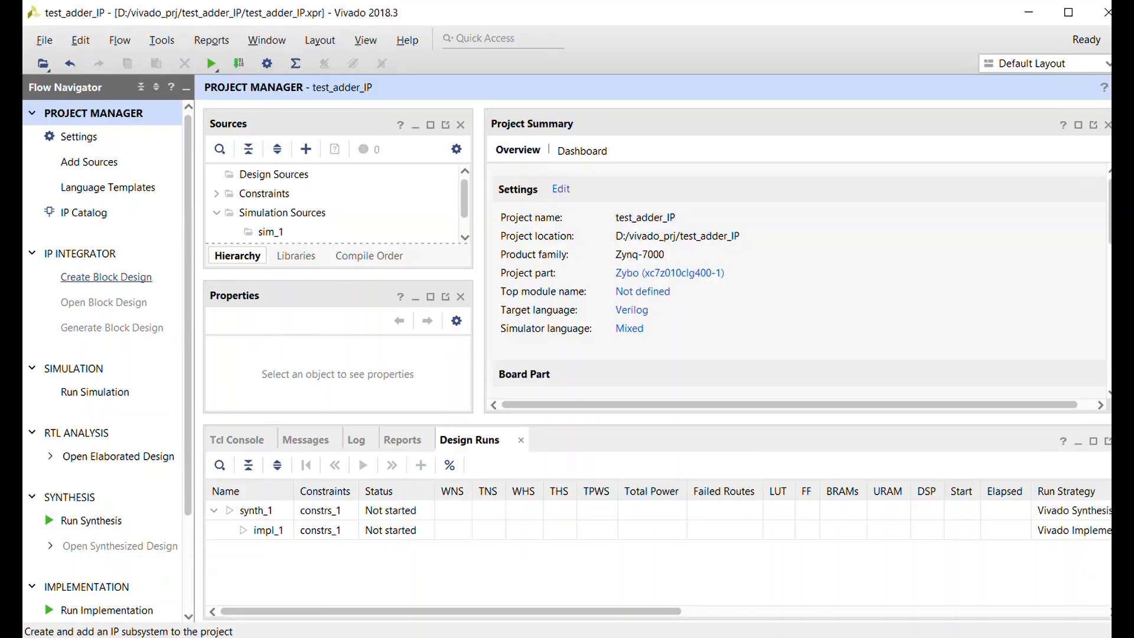
# - Create a block design named design_1, local to the project and in the Design Sources set
pyautogui.click(106, 278)
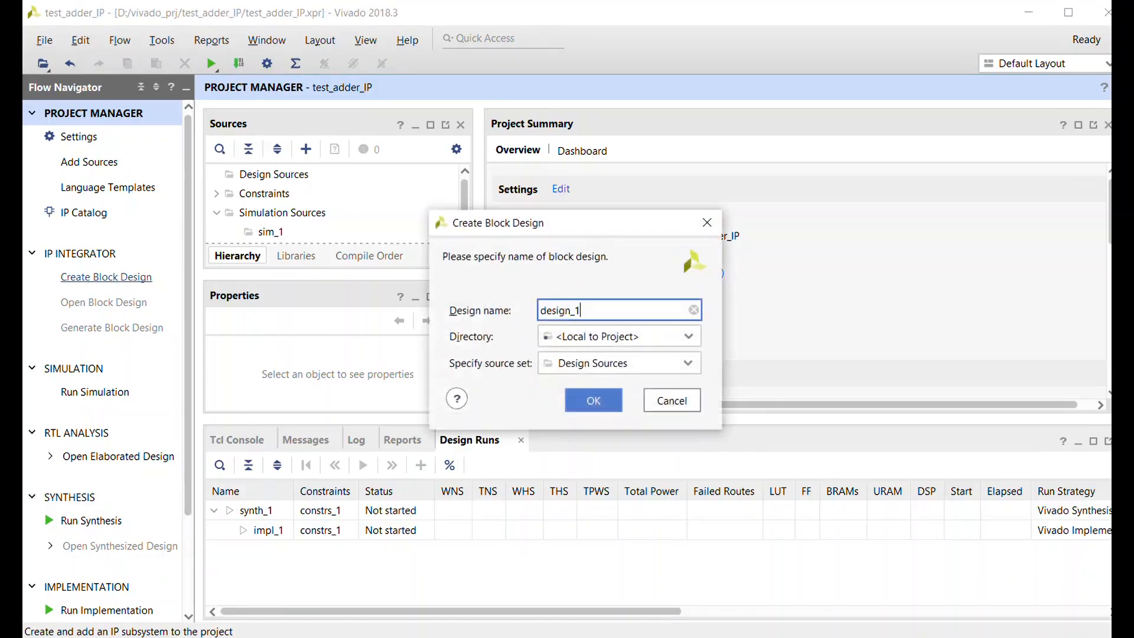
pyautogui.click(604, 395)
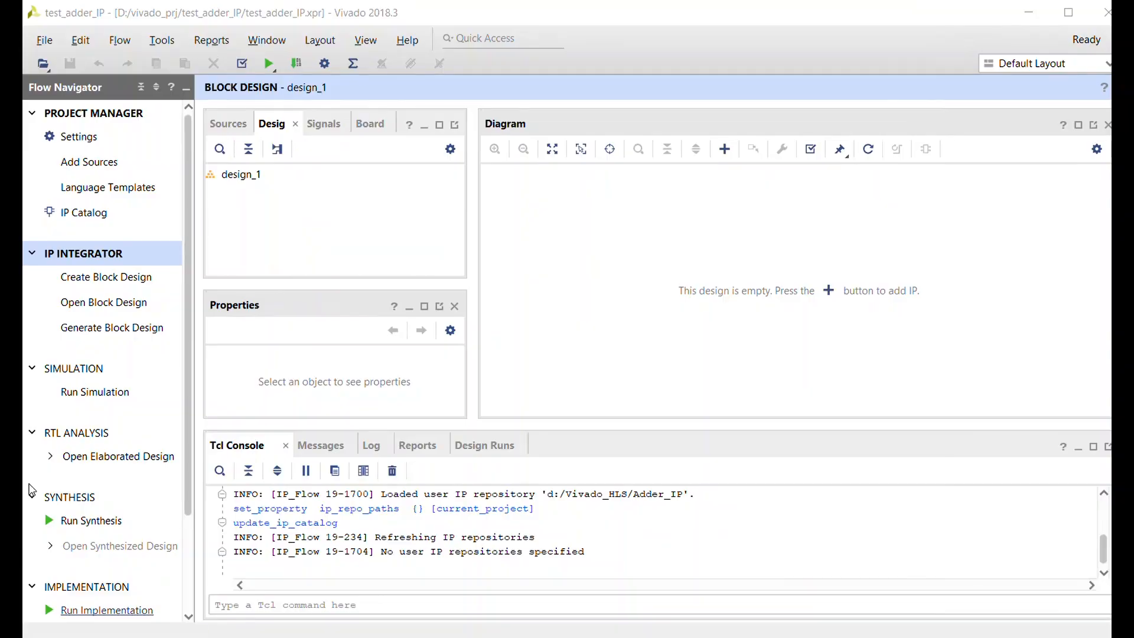
# - Add the directory D:/Vivado_HLS/Adder_IP to the project's IP repositories
pyautogui.click(71, 142)
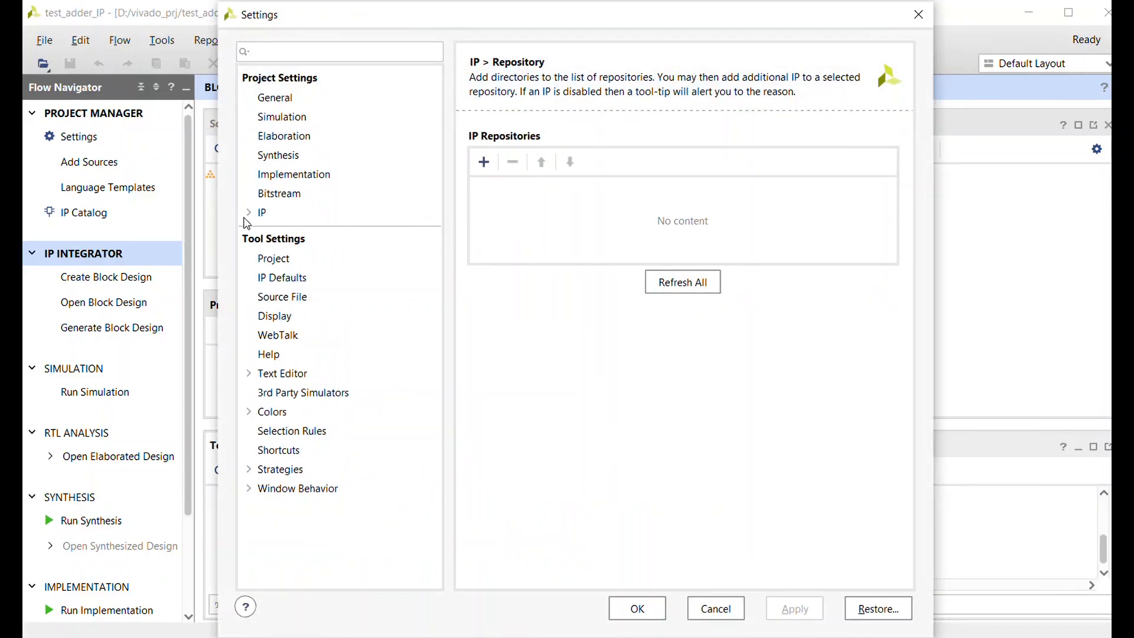
pyautogui.click(248, 213)
pyautogui.click(282, 234)
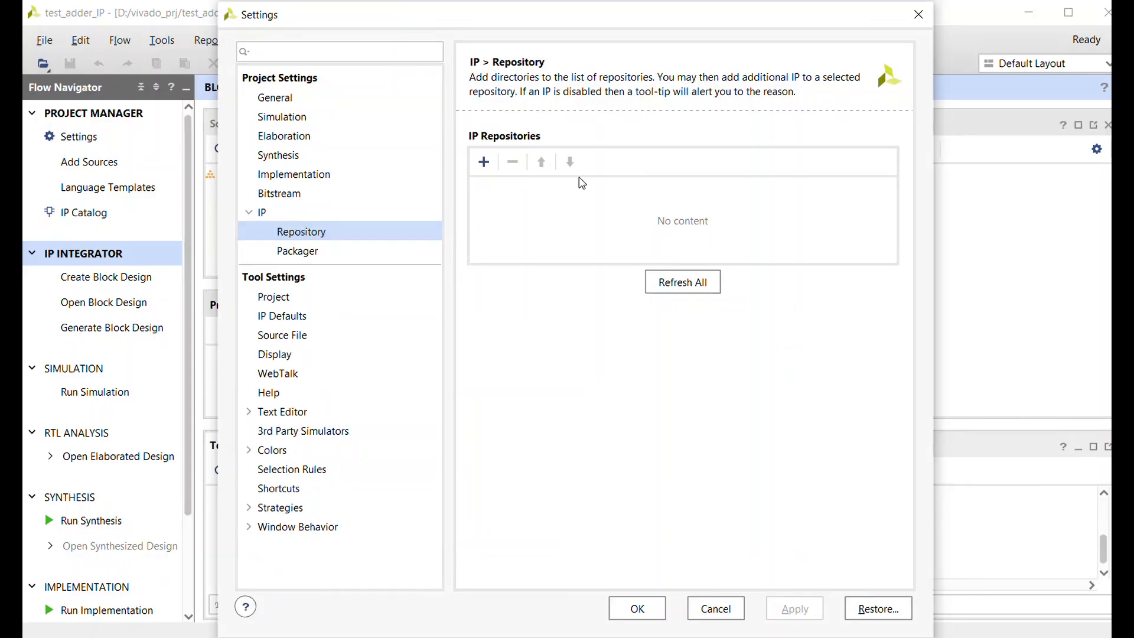
pyautogui.click(484, 161)
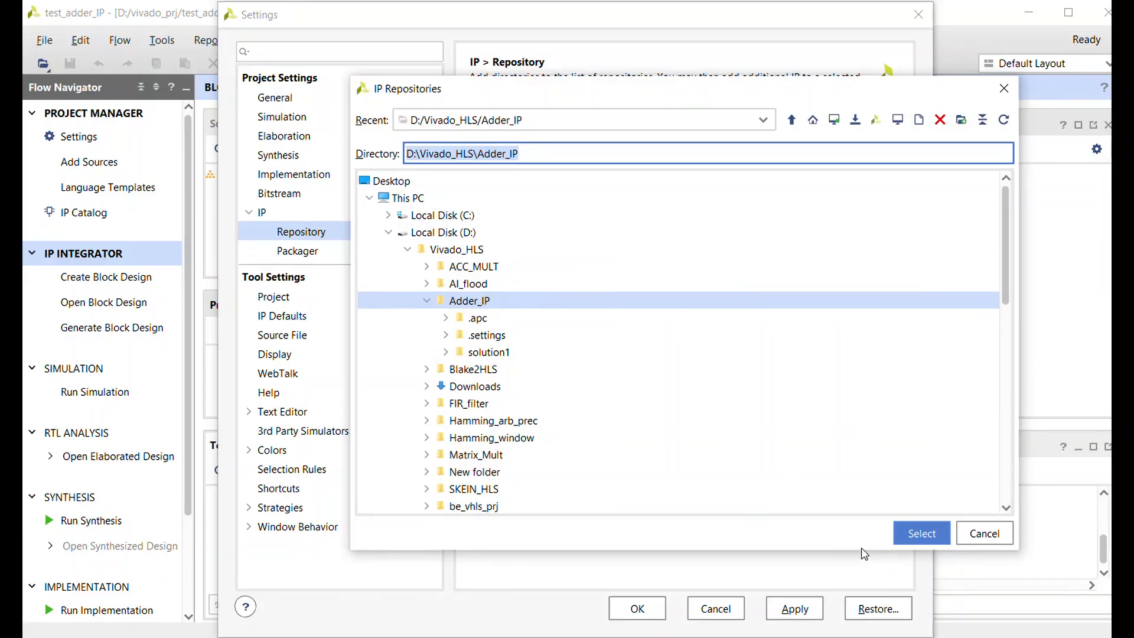
pyautogui.click(905, 534)
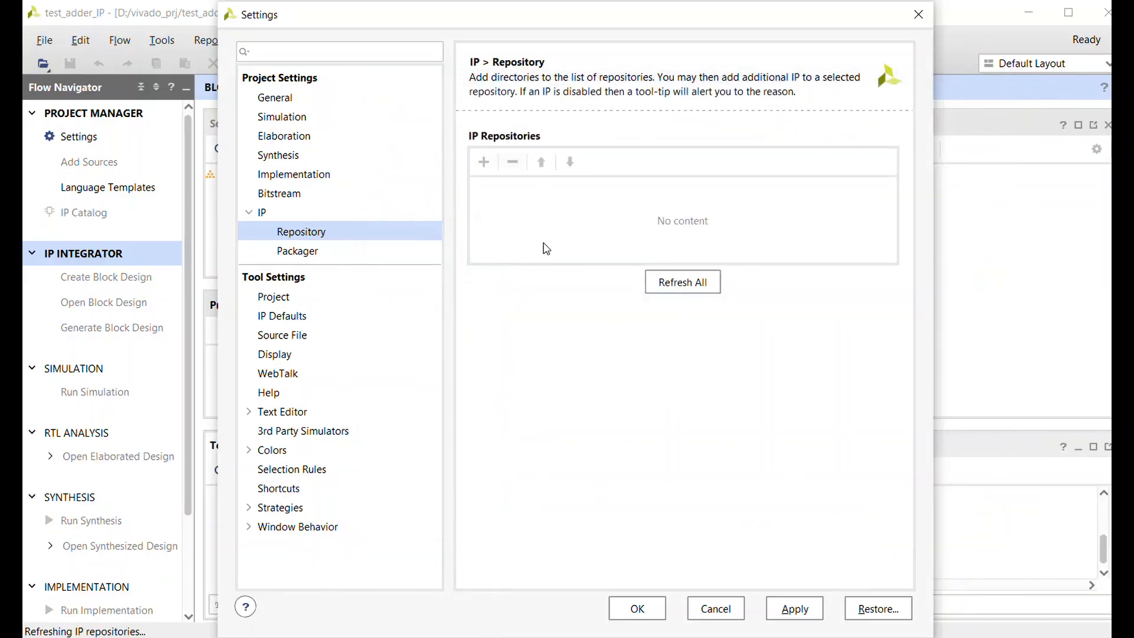
# - Check the added repository for the Adder_hw IP and apply the repository settings
pyautogui.click(446, 378)
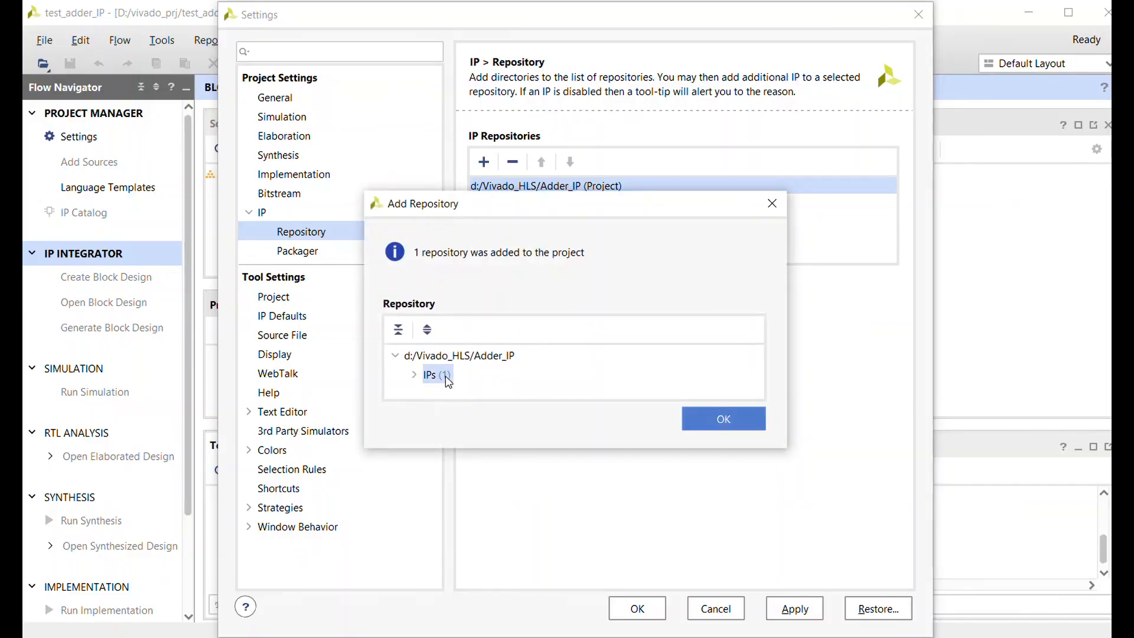
pyautogui.doubleClick(447, 378)
pyautogui.click(471, 394)
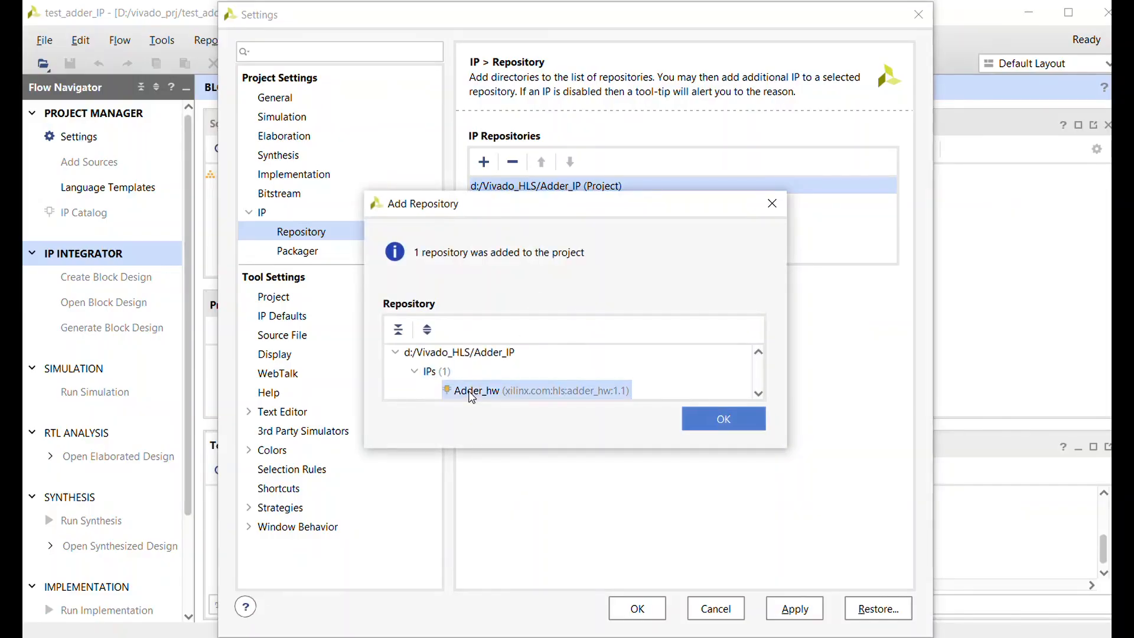
pyautogui.click(724, 419)
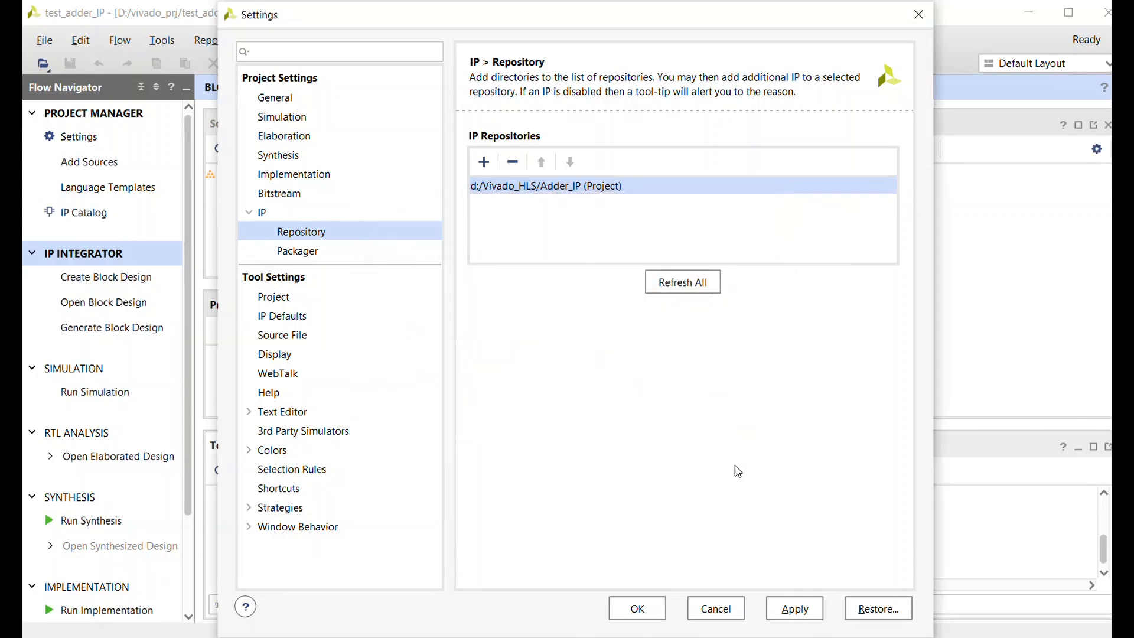
pyautogui.click(793, 608)
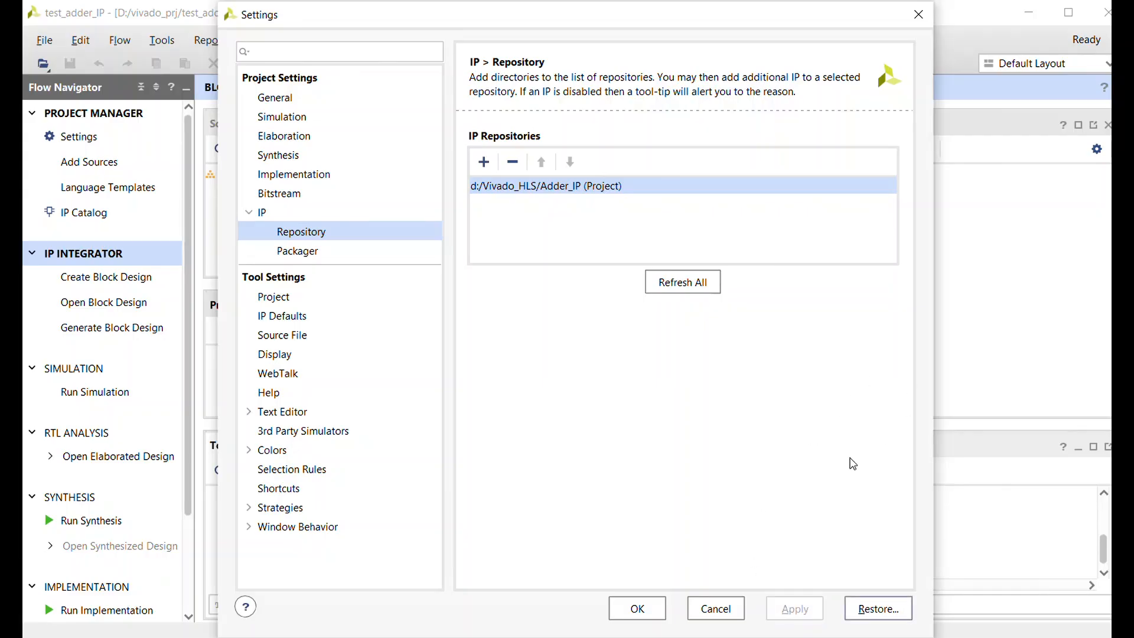
pyautogui.click(638, 608)
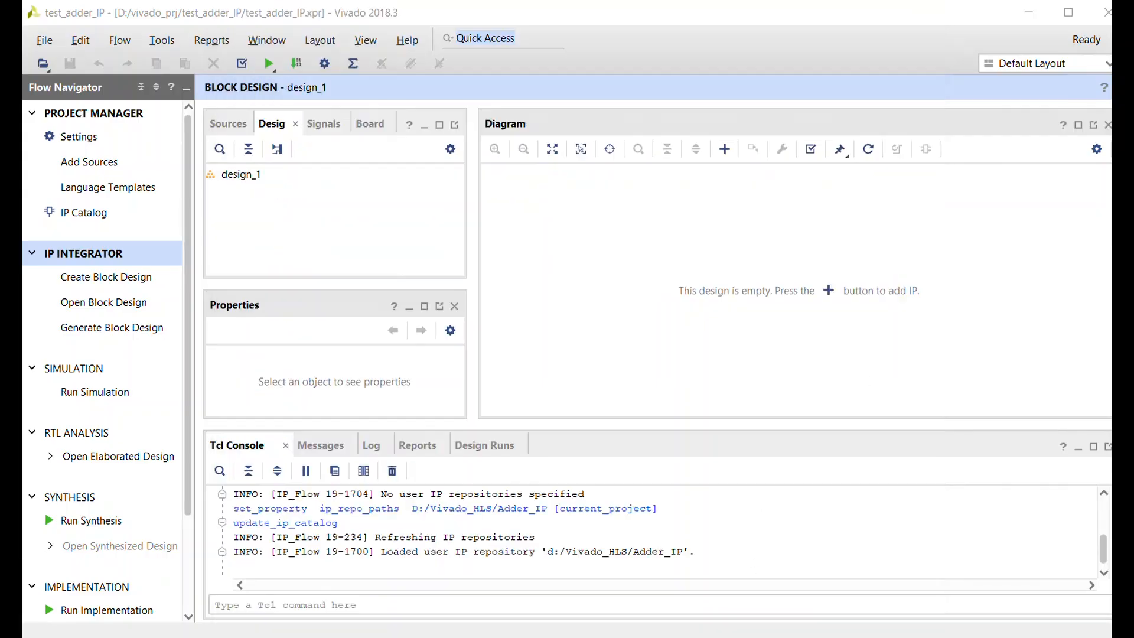
# - Add the Adder_hw IP block to the empty block design
pyautogui.click(829, 298)
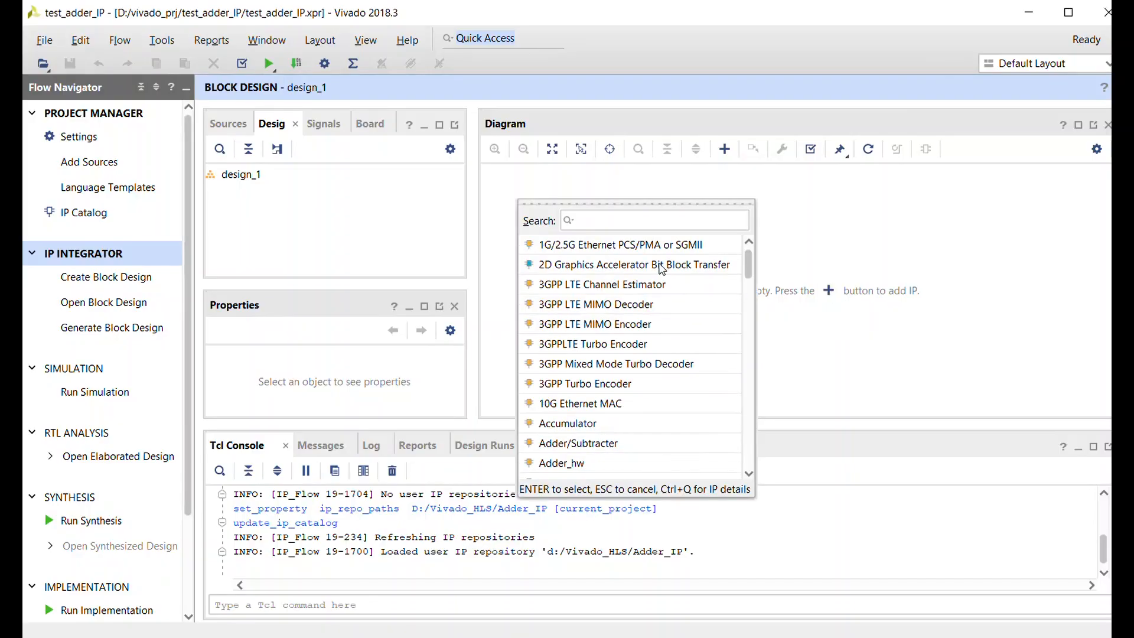
pyautogui.write('adde')
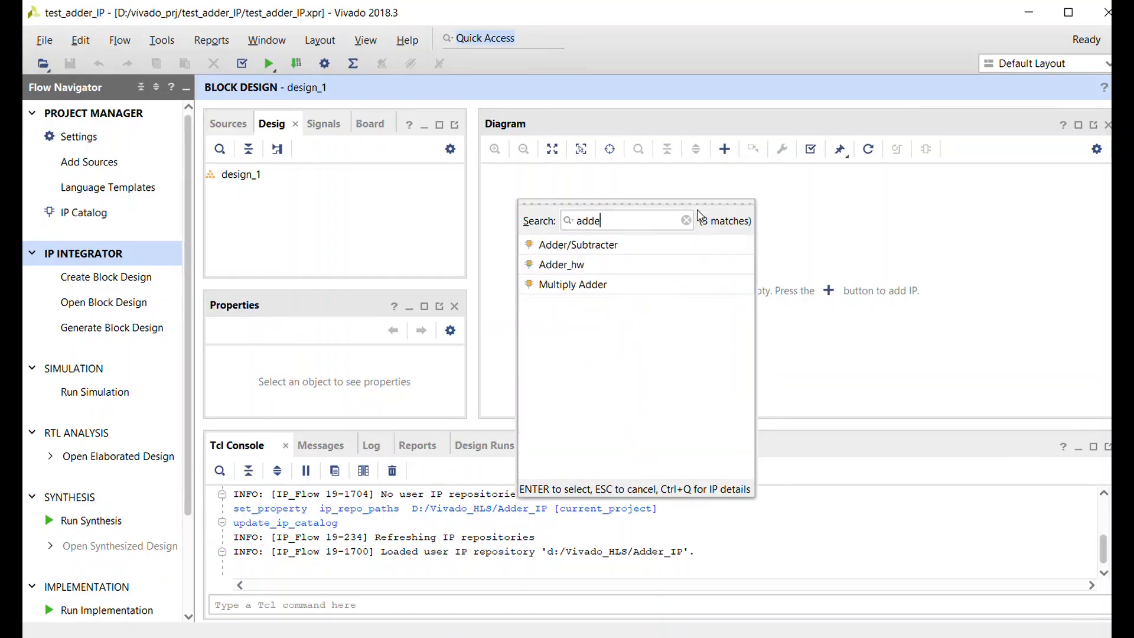
pyautogui.click(583, 271)
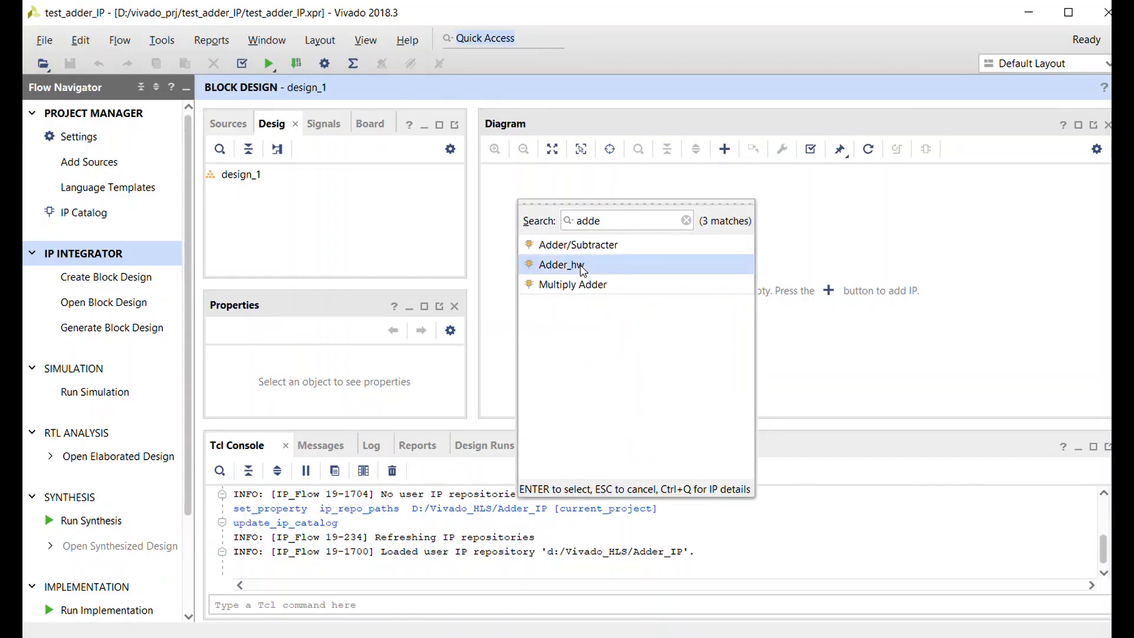
pyautogui.doubleClick(584, 270)
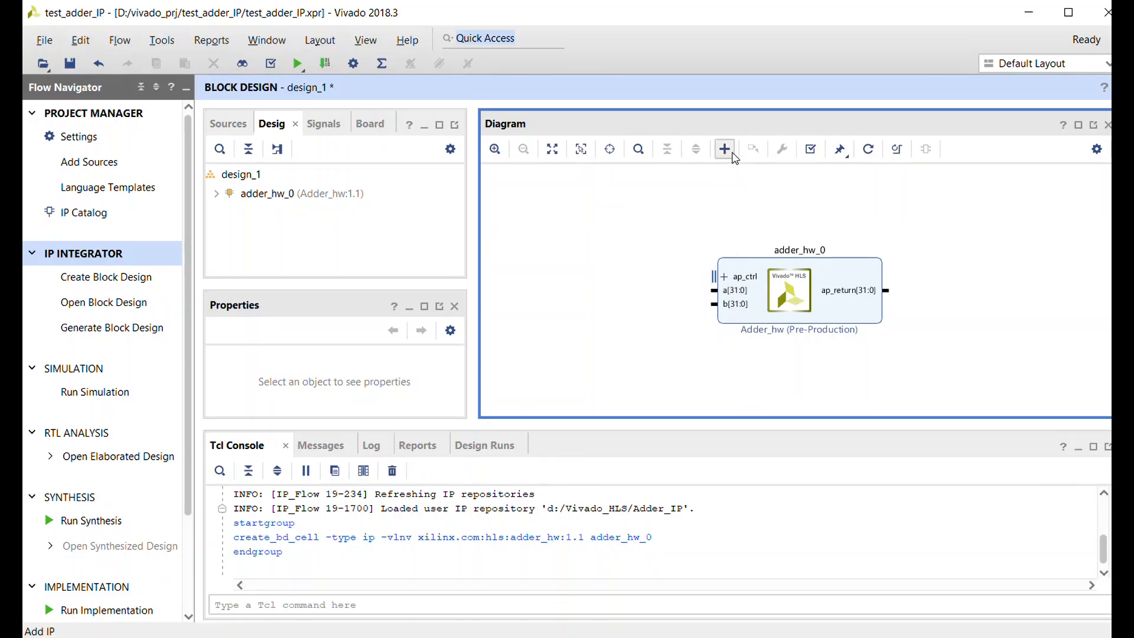
# - Add three Constant IP blocks to the block design alongside the adder
pyautogui.click(220, 637)
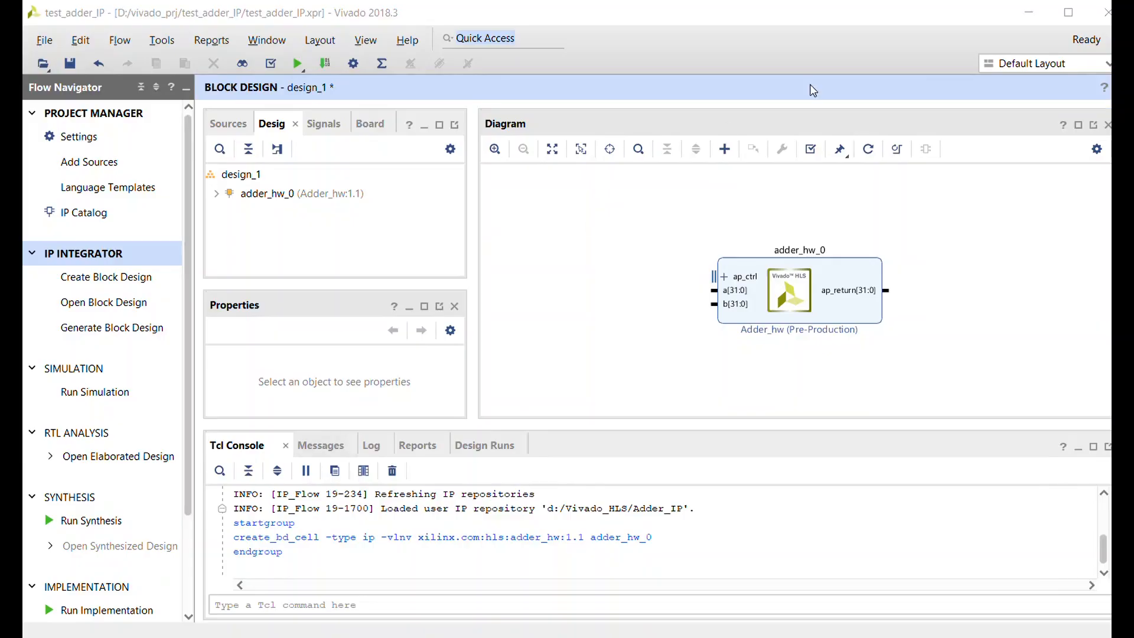
pyautogui.click(725, 149)
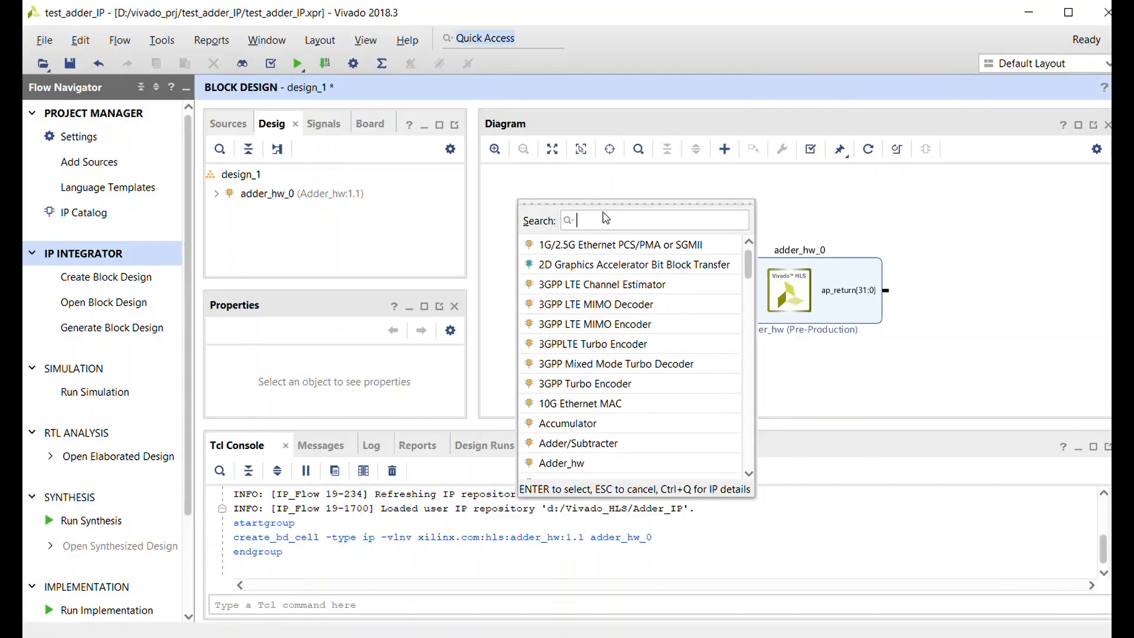
pyautogui.write('consta')
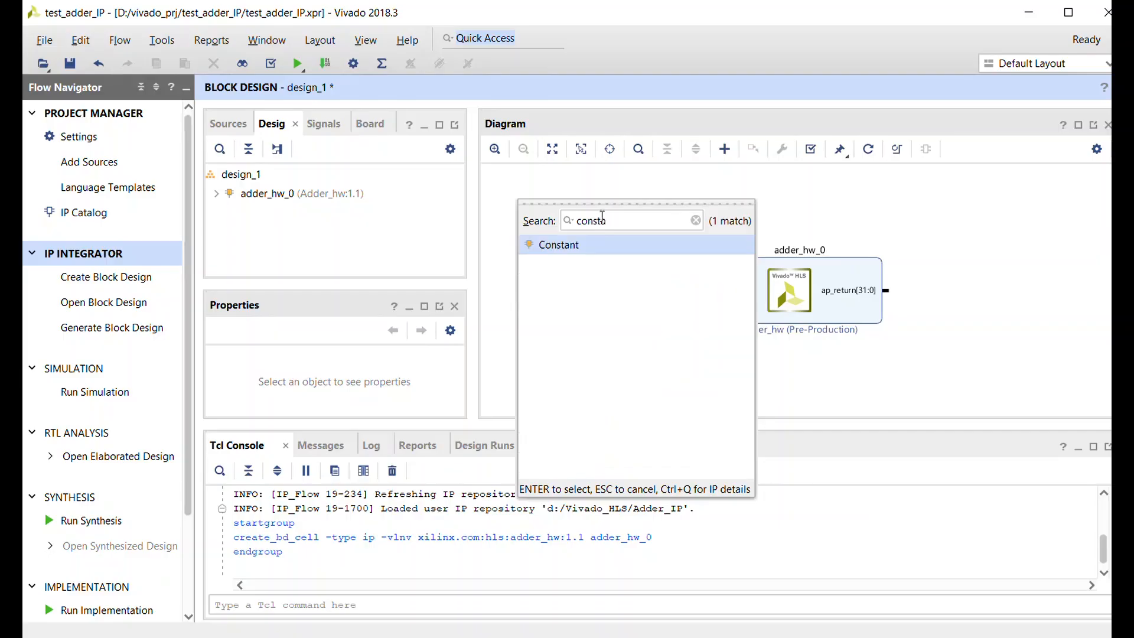
pyautogui.doubleClick(602, 251)
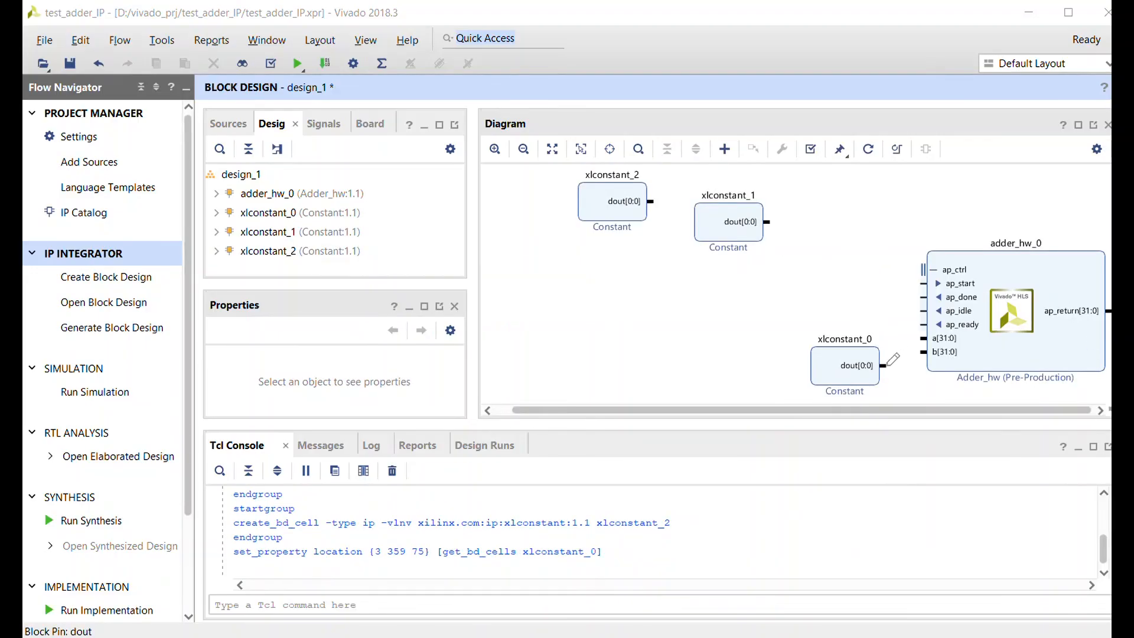
# - Connect the output of xlconstant_0 to the adder's b input and xlconstant_1 to its a input
pyautogui.moveTo(887, 367); pyautogui.dragTo(926, 352)
pyautogui.scroll(1, 889, 371)
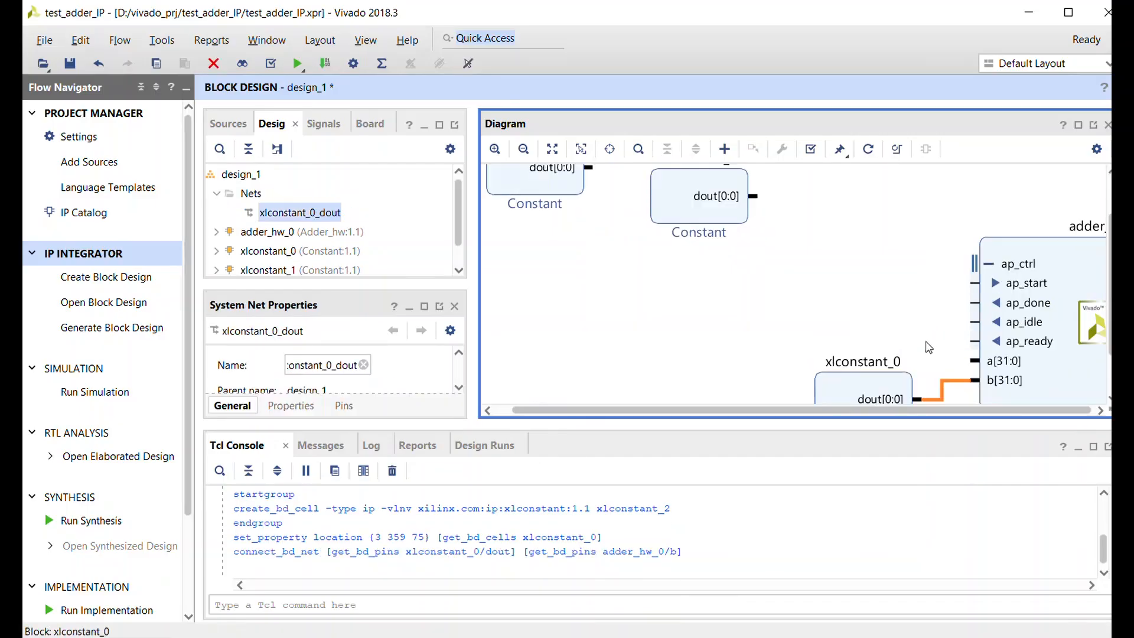
pyautogui.moveTo(762, 194); pyautogui.dragTo(975, 362)
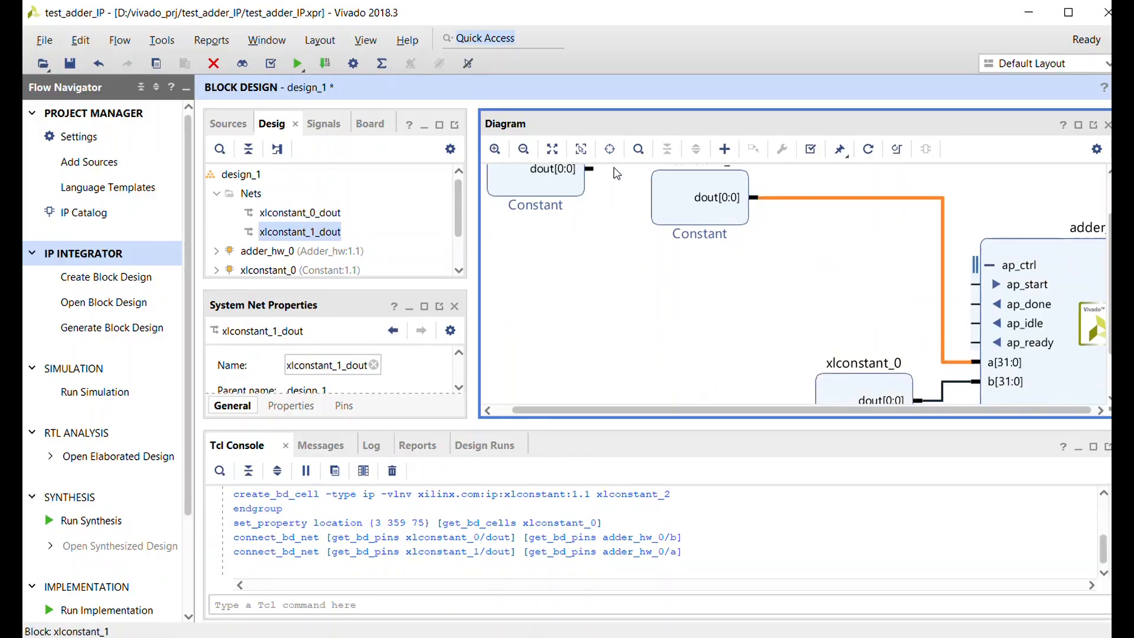
# - Connect the output of xlconstant_2 to the adder's ap_start pin and set xlconstant_0 to width 32 and value 5
pyautogui.moveTo(597, 170); pyautogui.dragTo(981, 305)
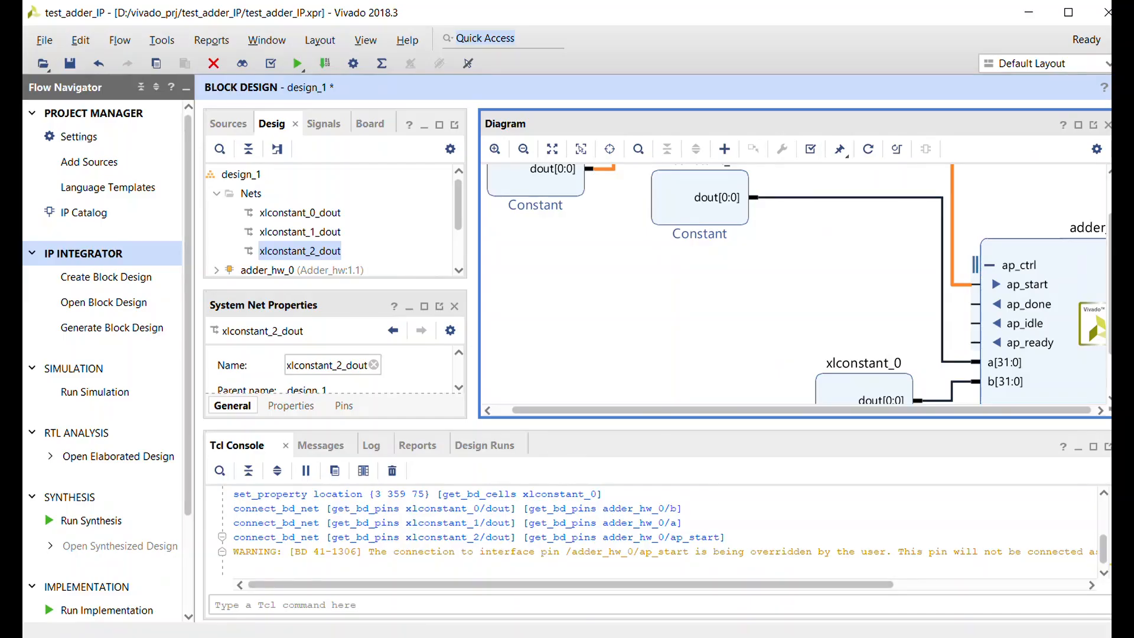
pyautogui.doubleClick(841, 400)
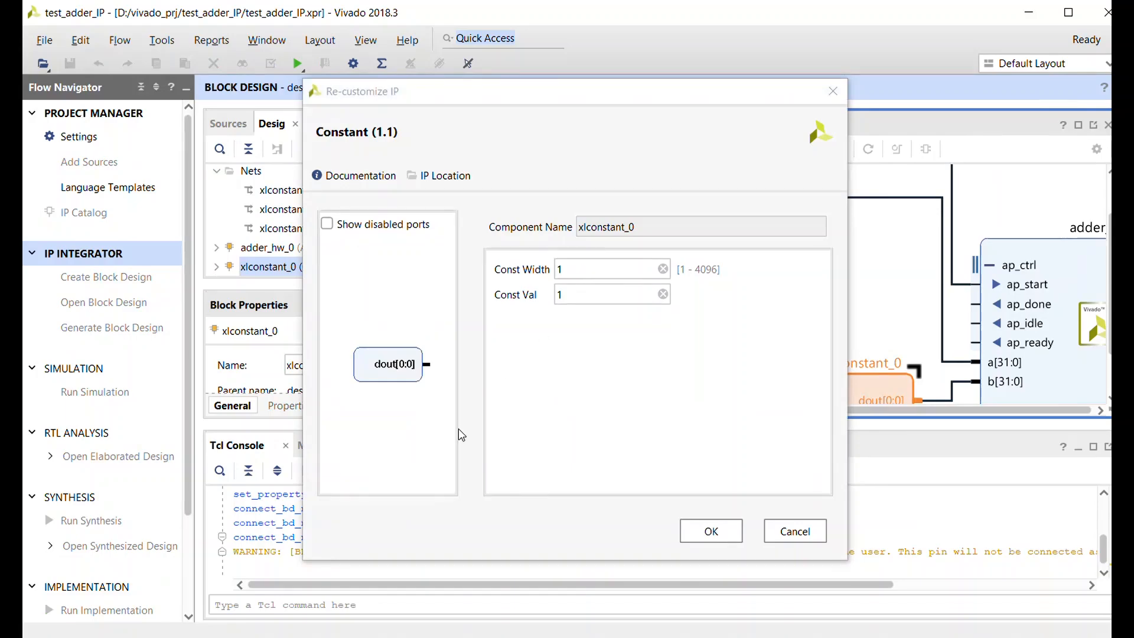
pyautogui.moveTo(439, 92); pyautogui.dragTo(225, 102)
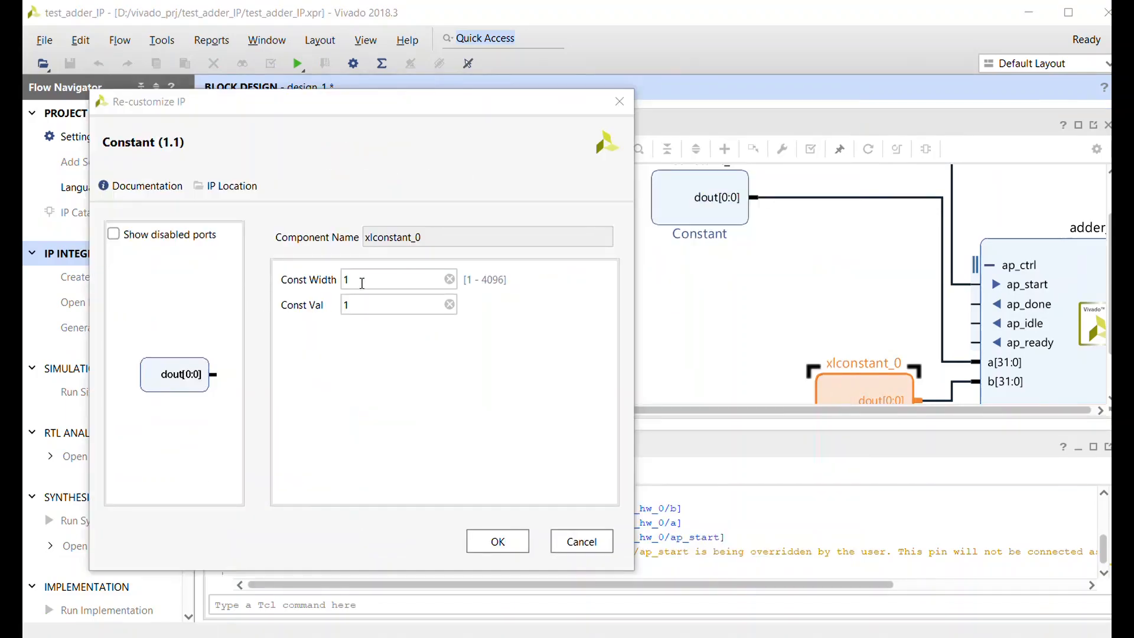
pyautogui.click(363, 282)
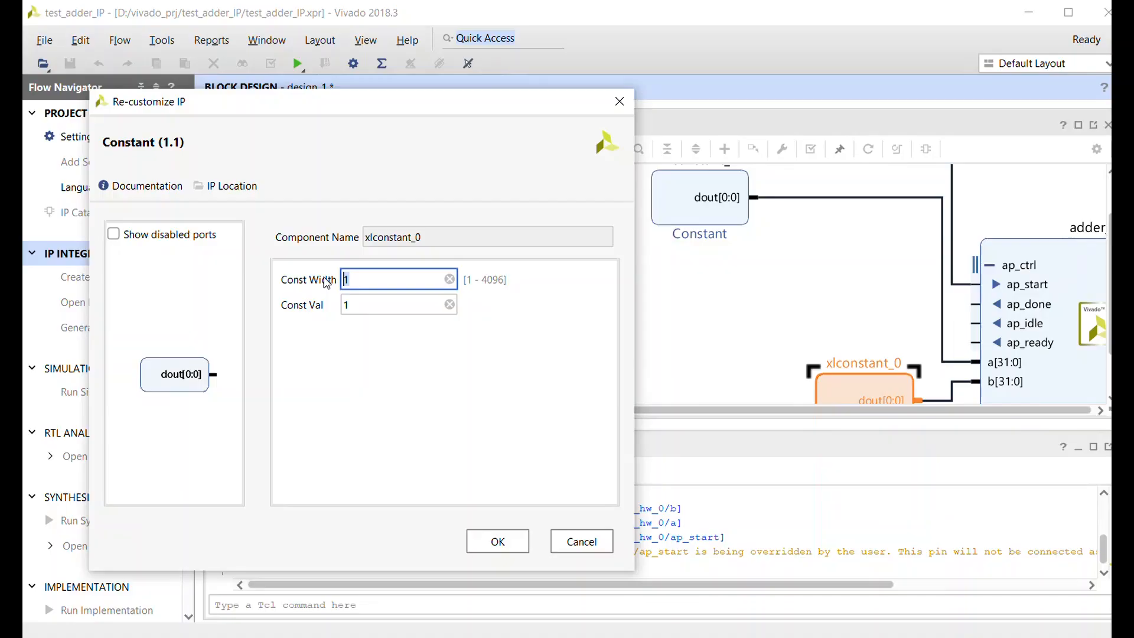
pyautogui.write('32')
pyautogui.click(366, 305)
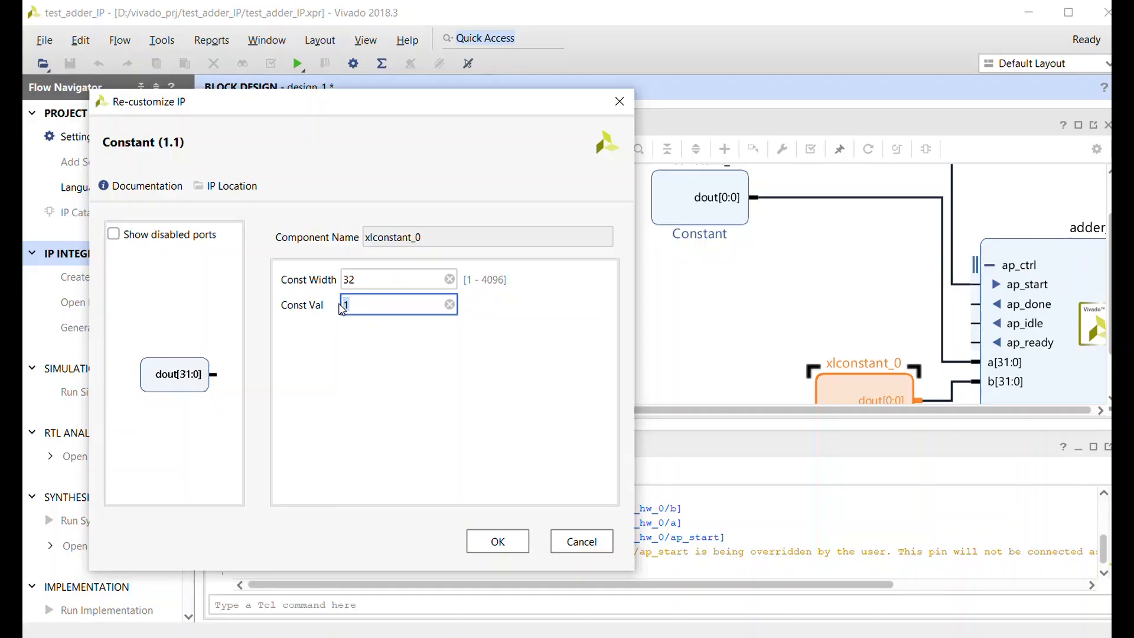
pyautogui.write('5')
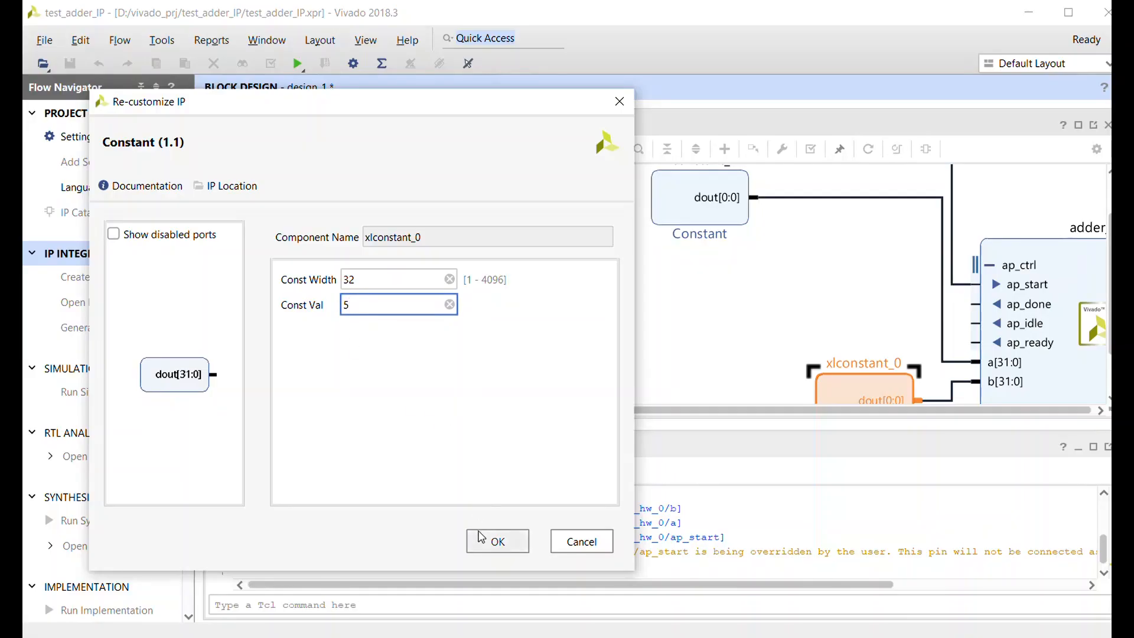
pyautogui.click(498, 540)
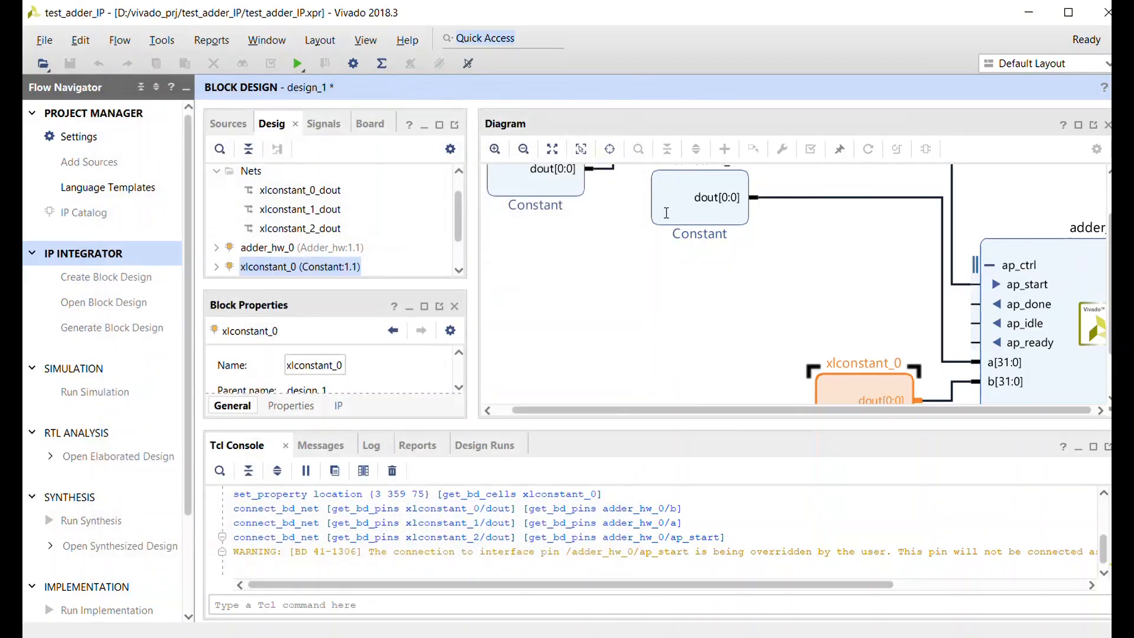
# - Configure the xlconstant_1 block with a constant width of 32 and a constant value of 4
pyautogui.doubleClick(670, 220)
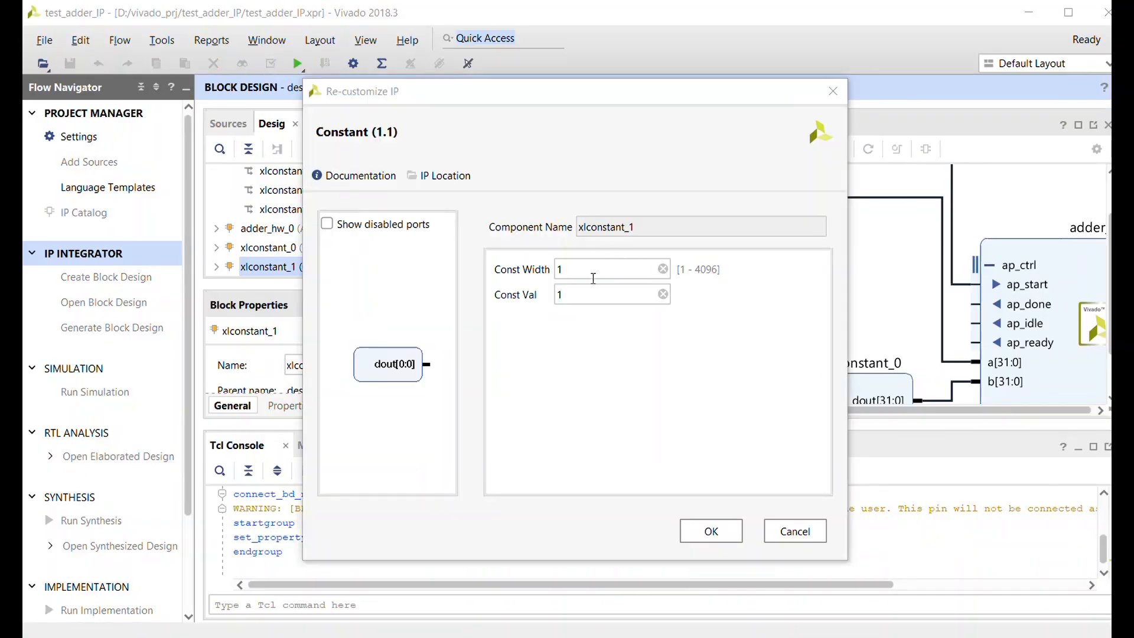
pyautogui.click(591, 272)
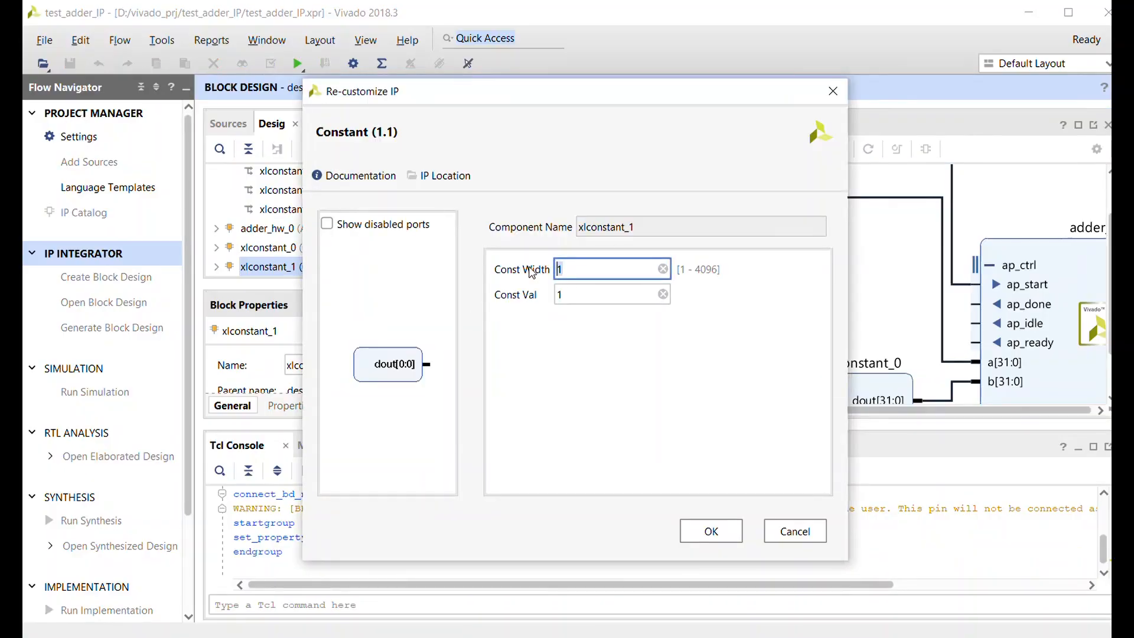
pyautogui.write('32')
pyautogui.click(581, 291)
pyautogui.write('4')
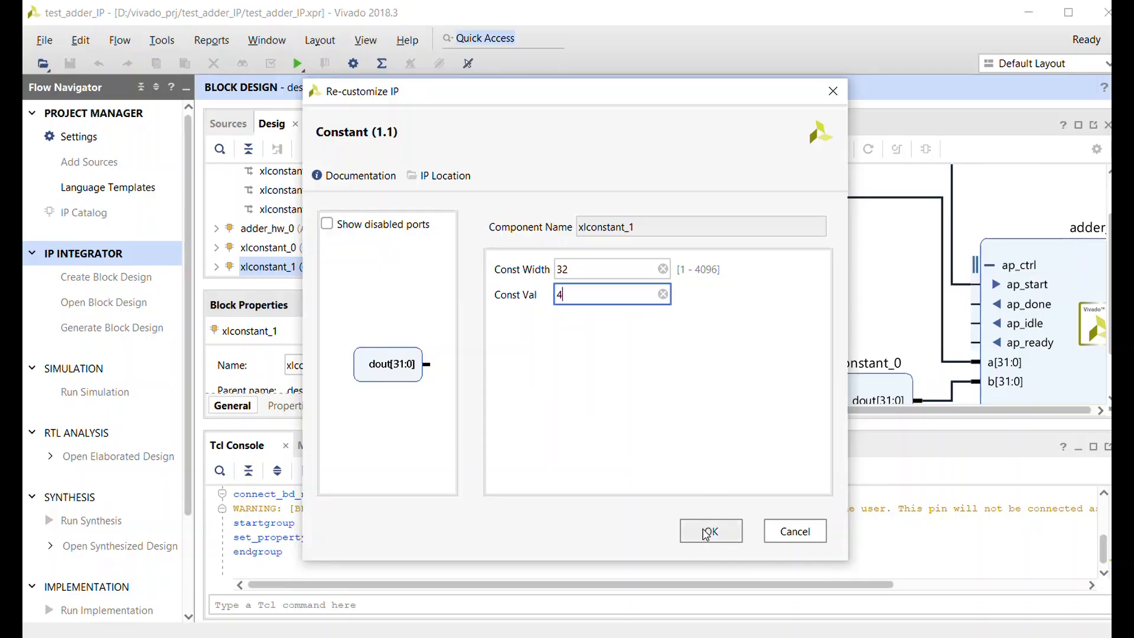
pyautogui.click(706, 535)
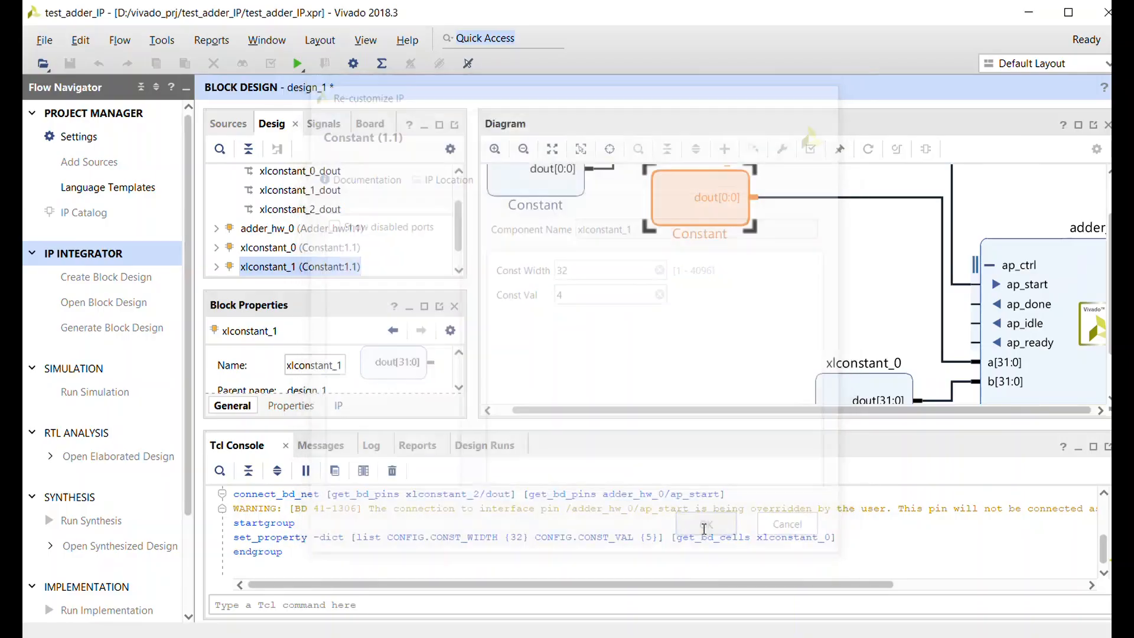
# - Regenerate the block diagram layout and make the adder's ap_return output external
pyautogui.doubleClick(537, 187)
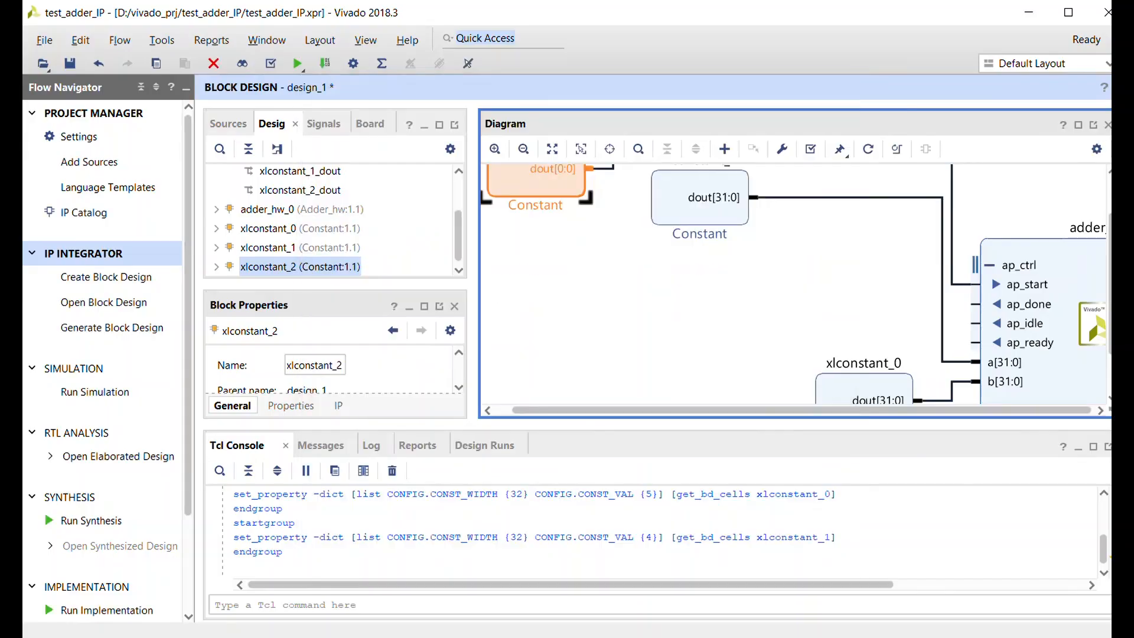
pyautogui.click(867, 148)
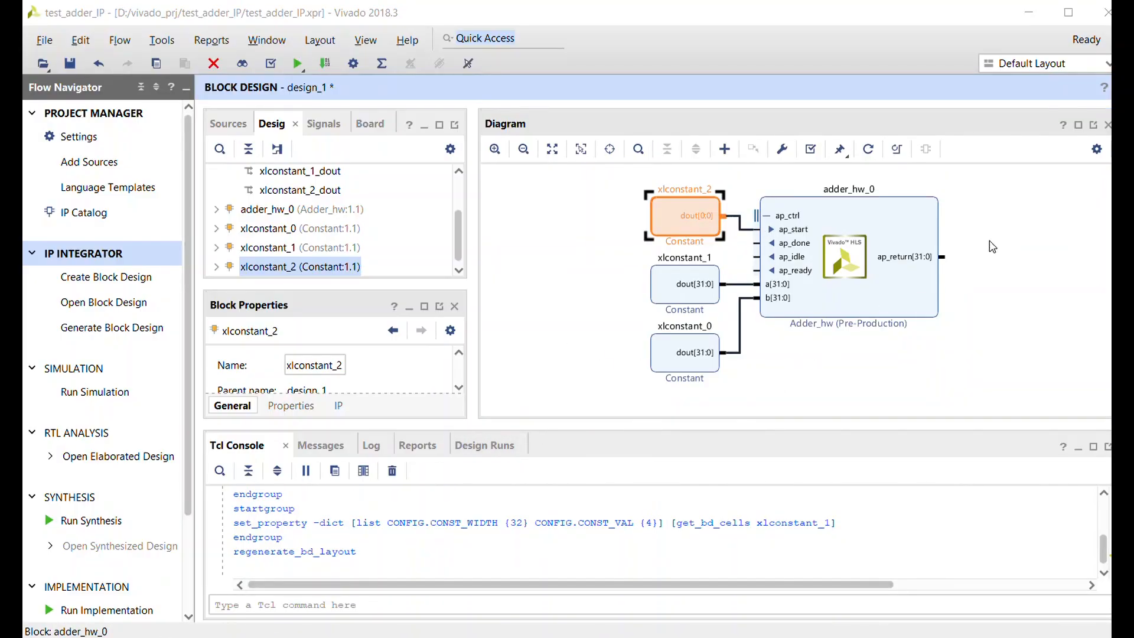
pyautogui.click(942, 258)
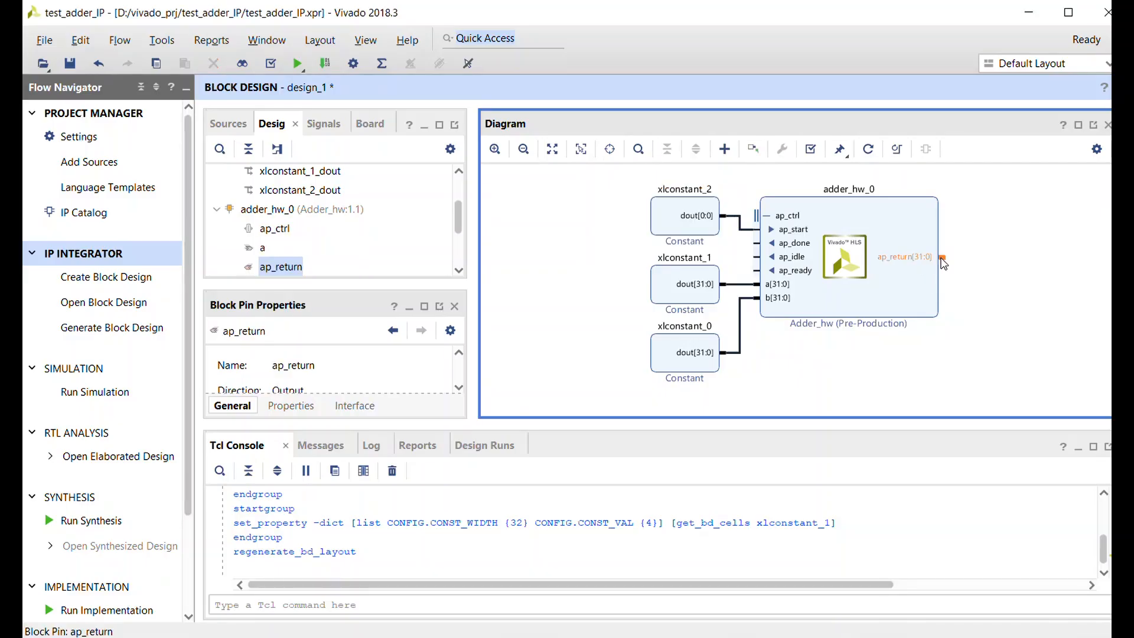
pyautogui.rightClick(943, 263)
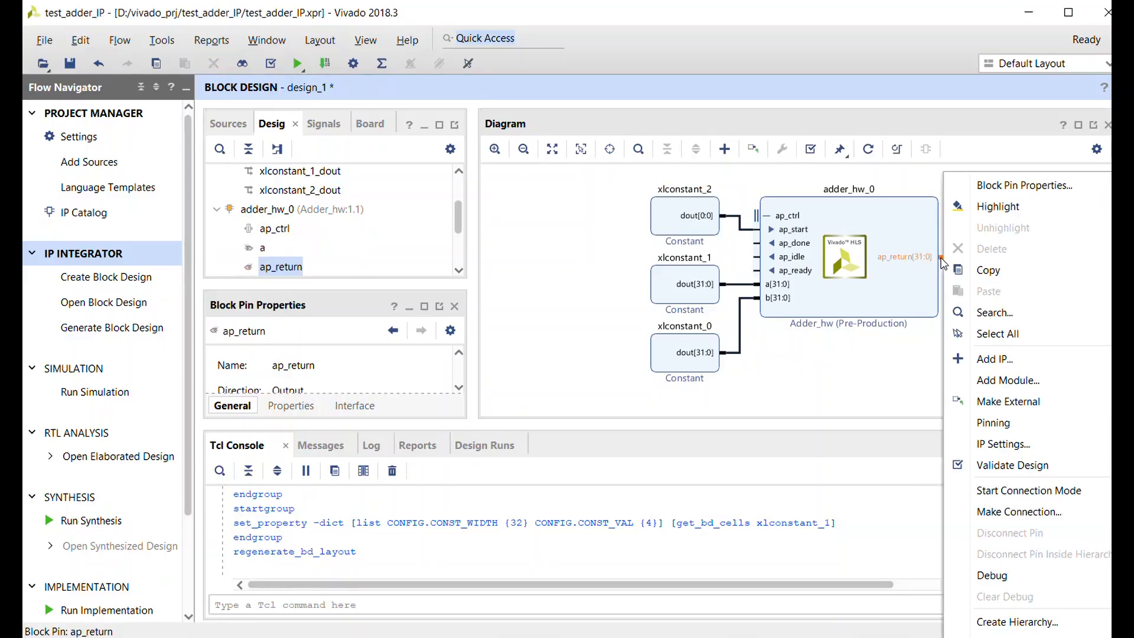
pyautogui.click(991, 401)
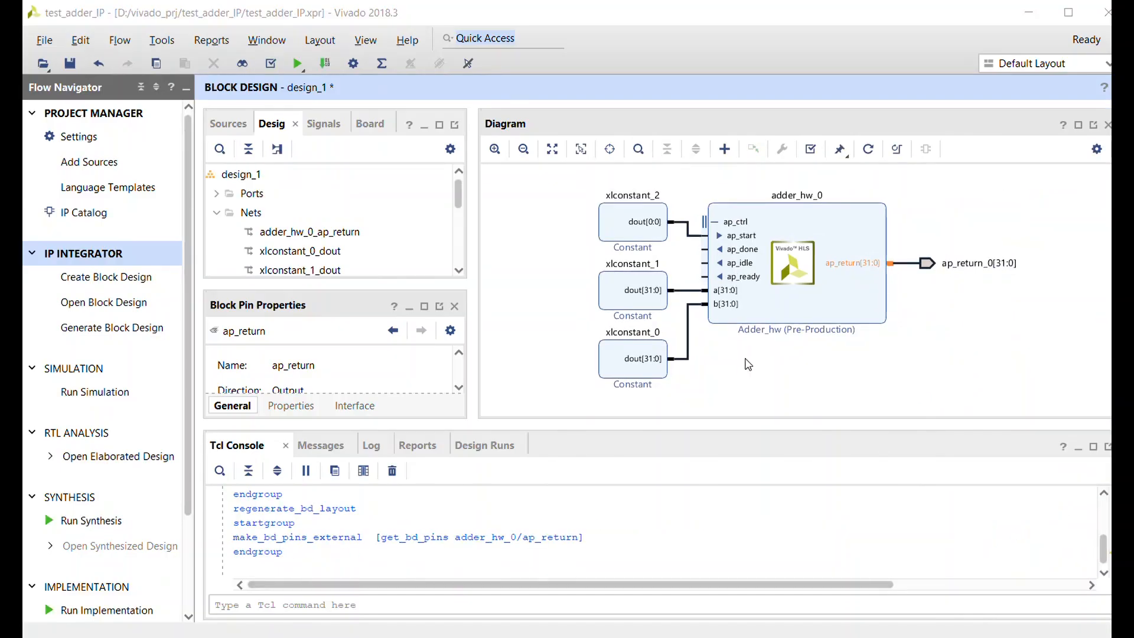
# - Make the adder's ap_done, ap_idle and ap_ready pins external in the block design
pyautogui.click(705, 251)
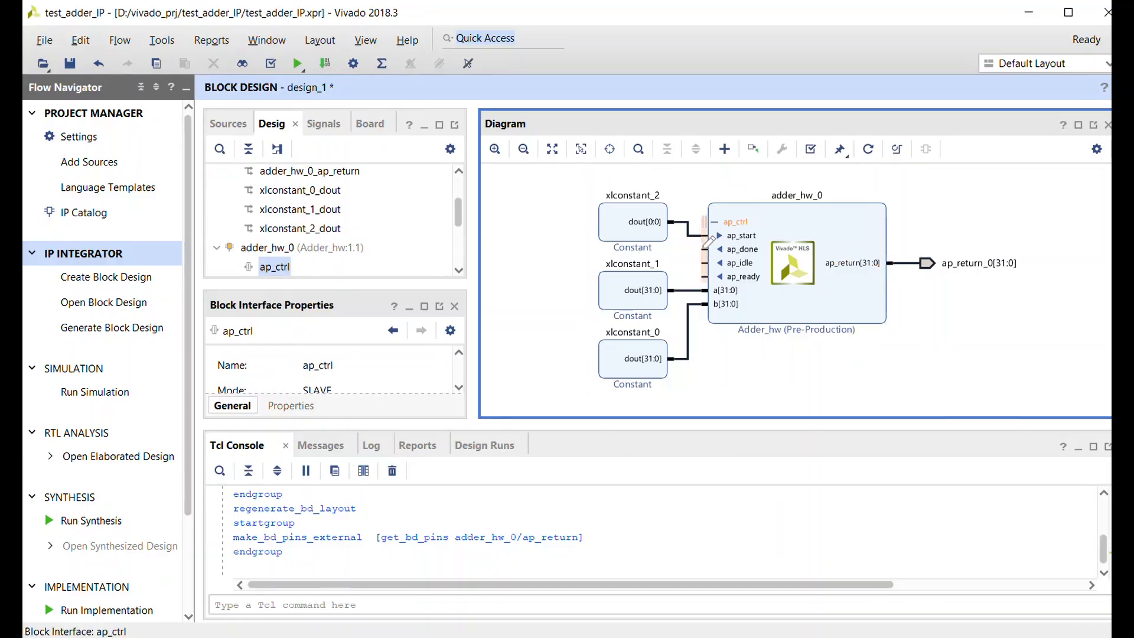
pyautogui.click(706, 249)
pyautogui.rightClick(706, 247)
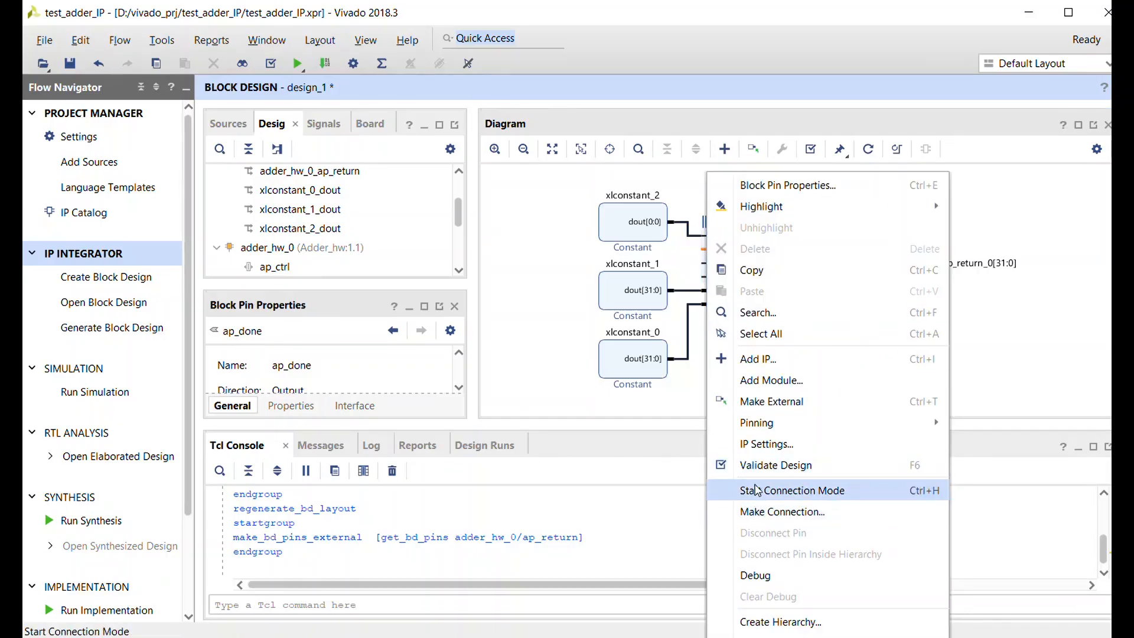
pyautogui.click(785, 402)
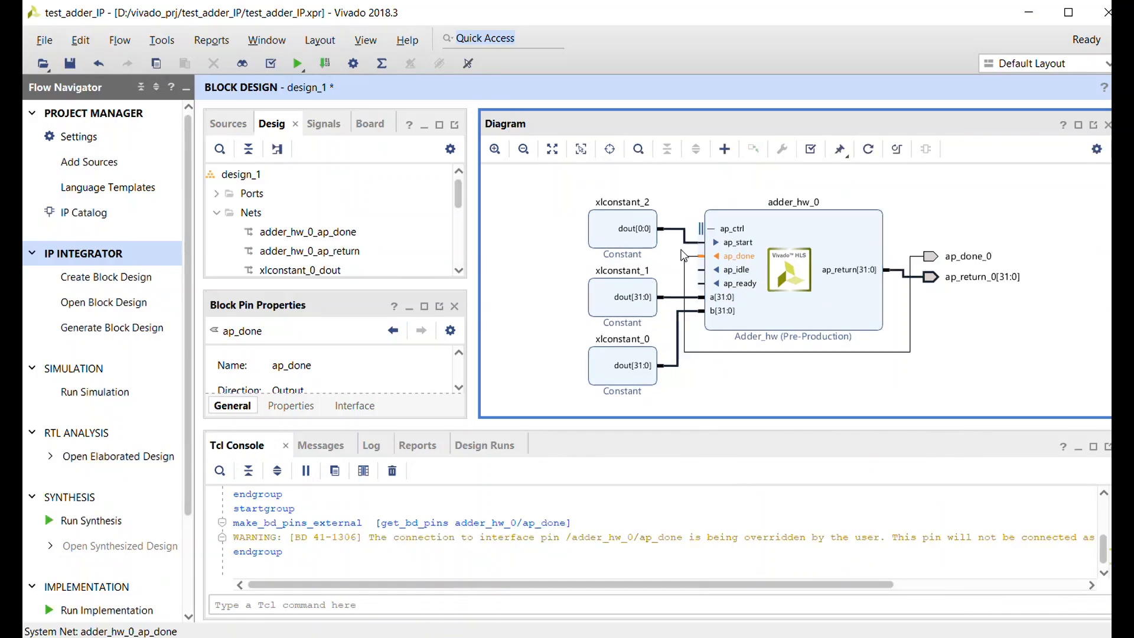
pyautogui.click(699, 271)
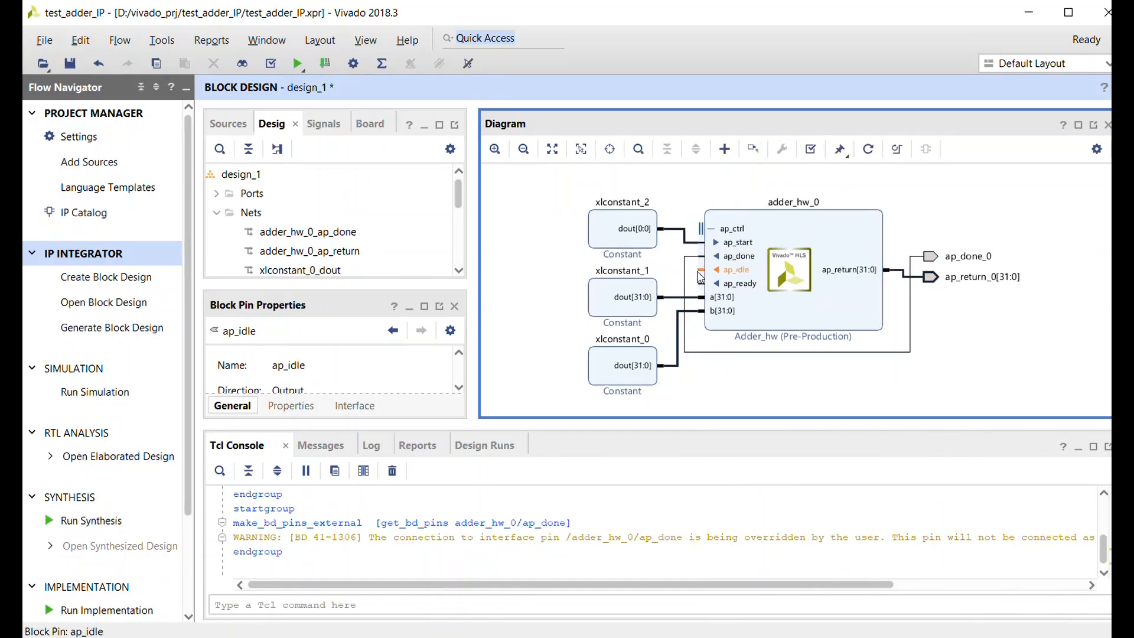
pyautogui.rightClick(700, 277)
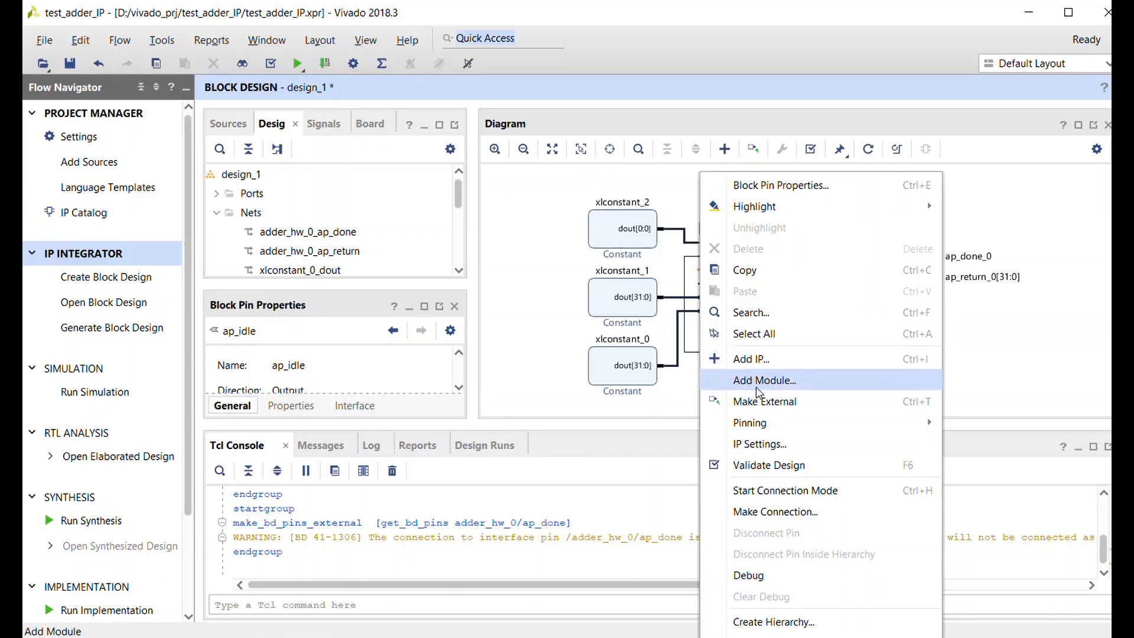
pyautogui.click(754, 401)
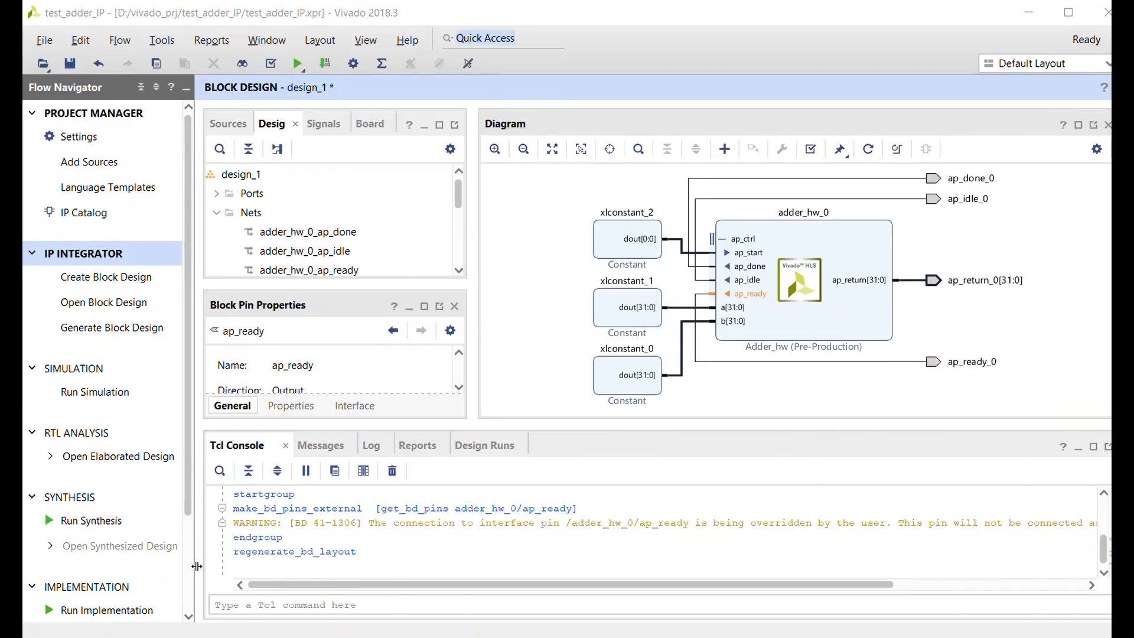
# - Generate the output products for design_1 with out-of-context synthesis per IP and 8 jobs
pyautogui.click(228, 125)
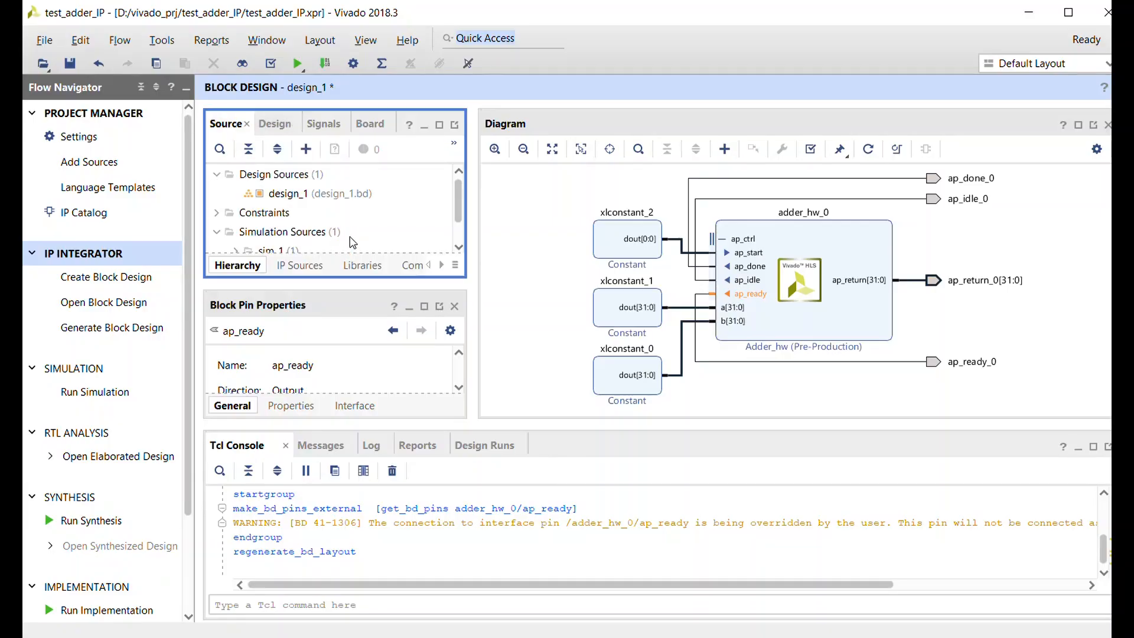
pyautogui.rightClick(337, 198)
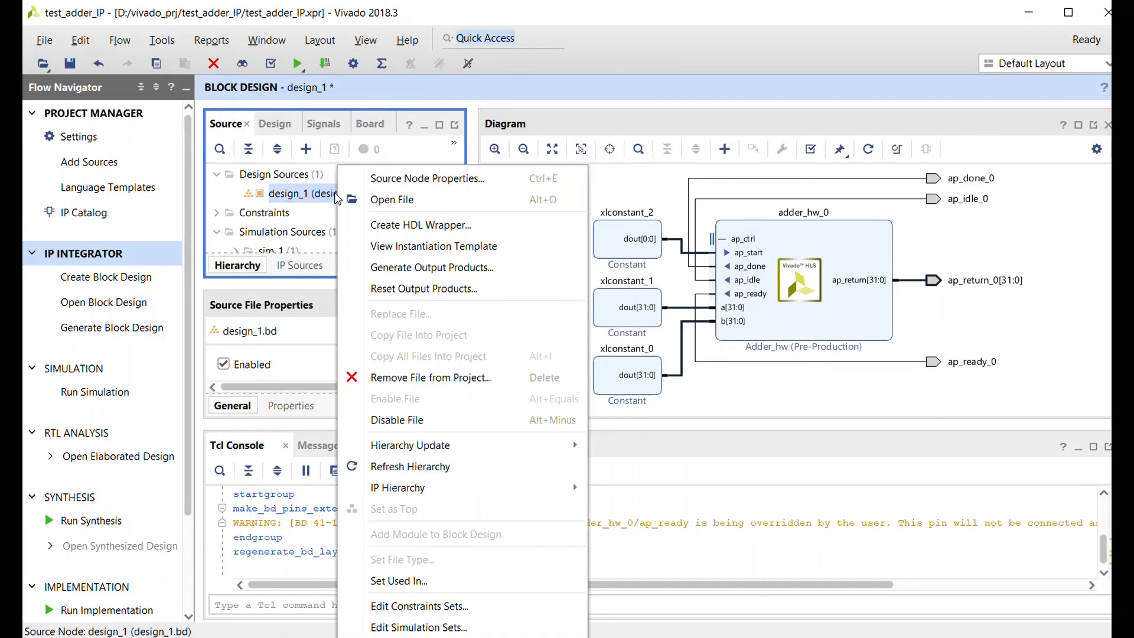
pyautogui.click(420, 269)
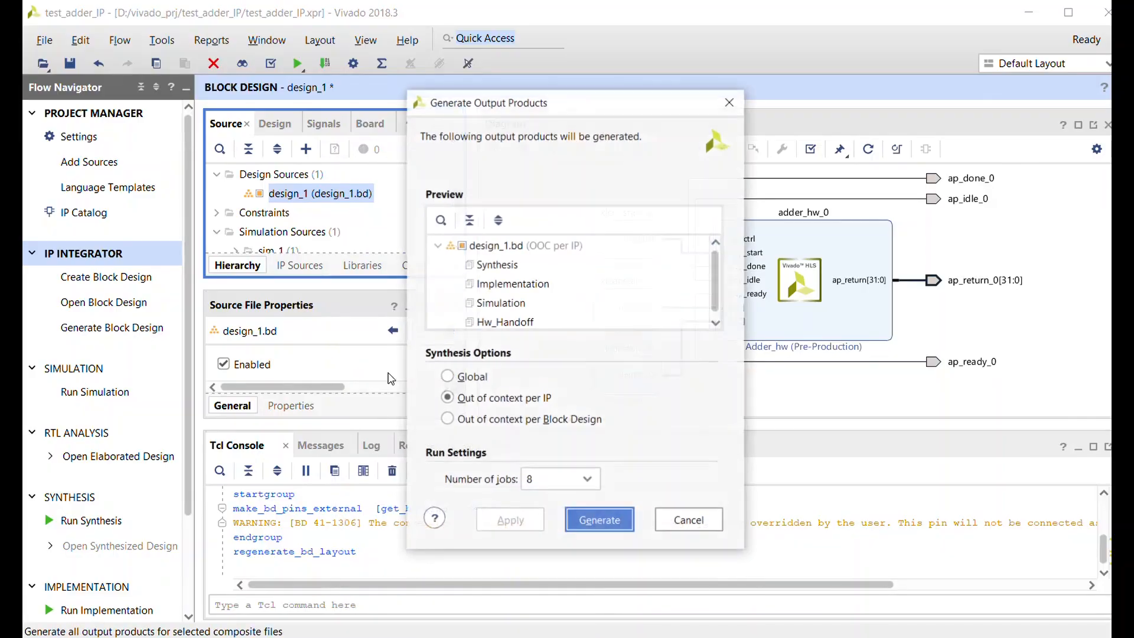
pyautogui.click(599, 519)
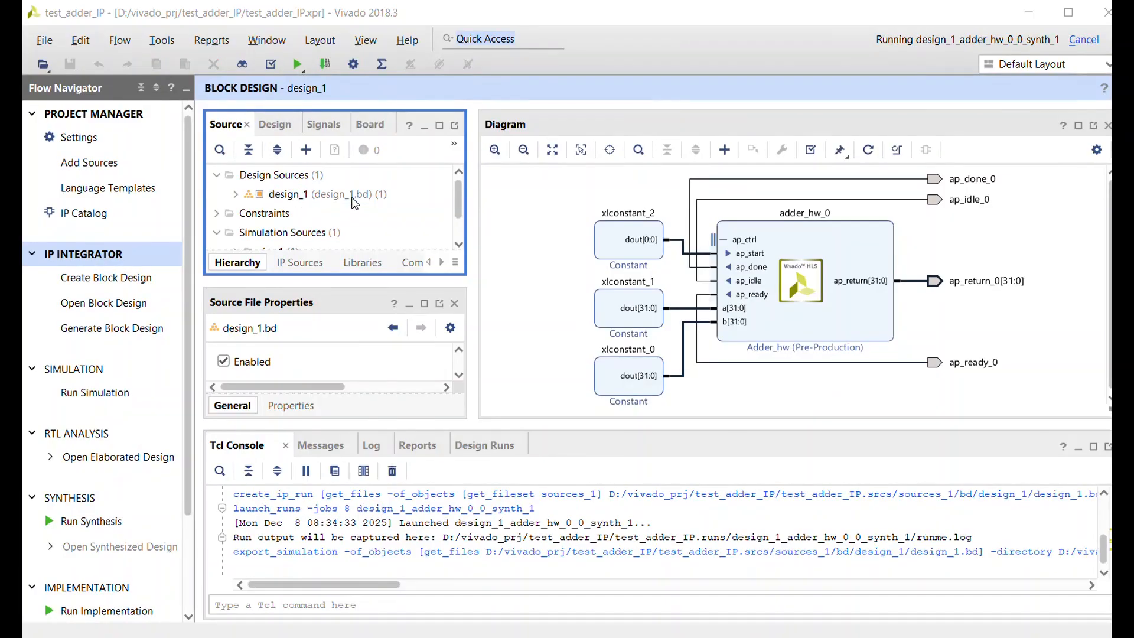
# - Create an HDL wrapper for design_1 and let Vivado manage and auto-update it
pyautogui.click(357, 199)
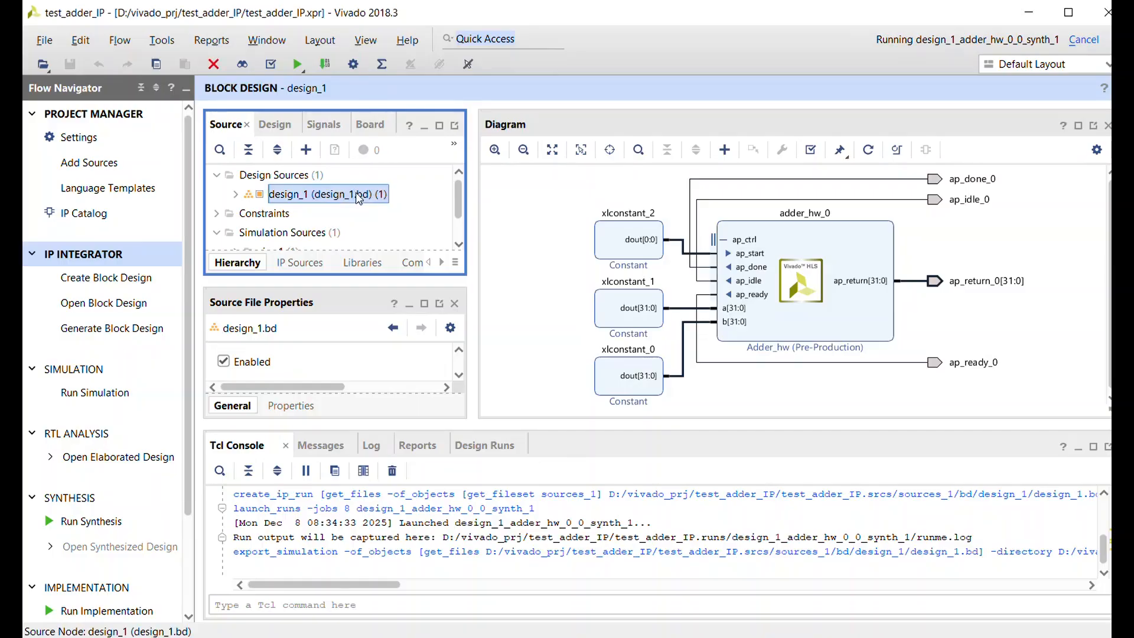
pyautogui.rightClick(358, 198)
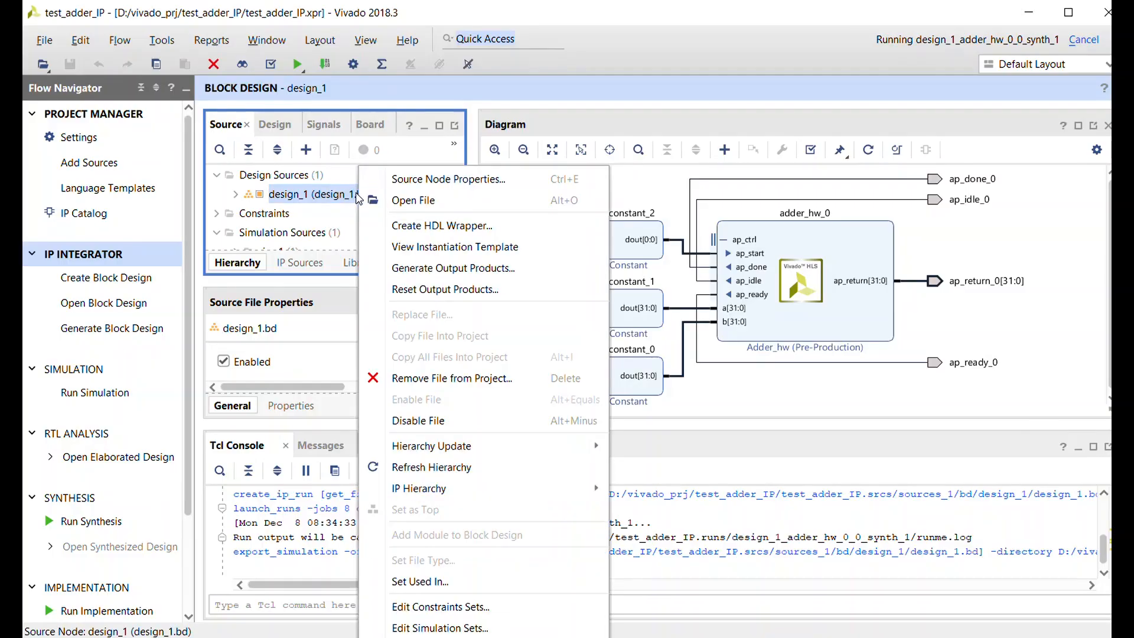
pyautogui.click(423, 247)
pyautogui.rightClick(364, 201)
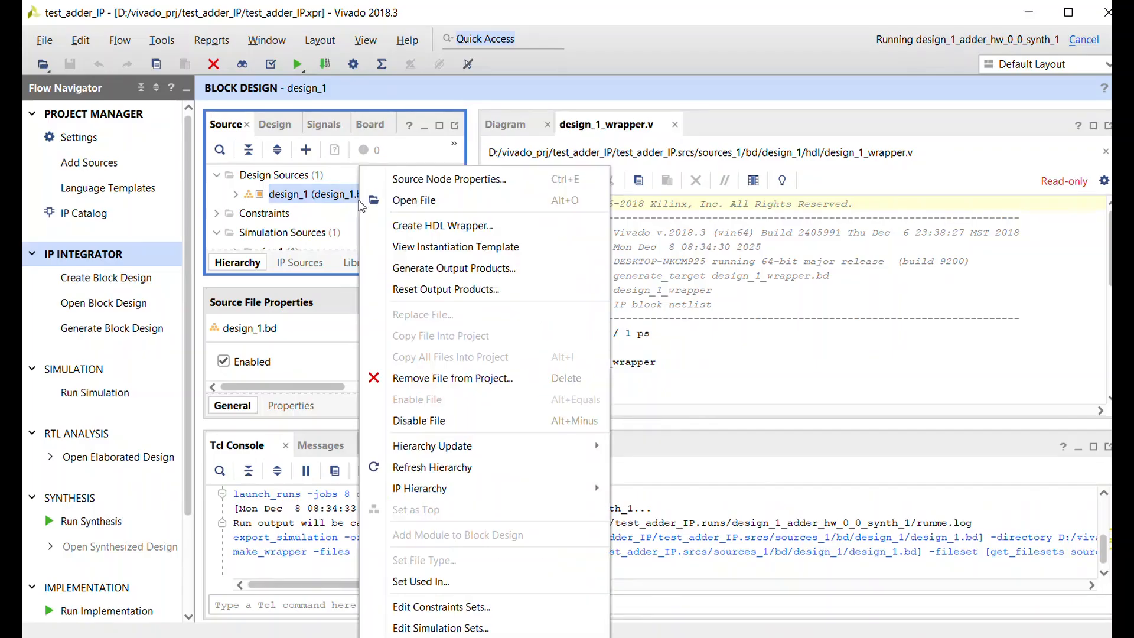
pyautogui.click(401, 225)
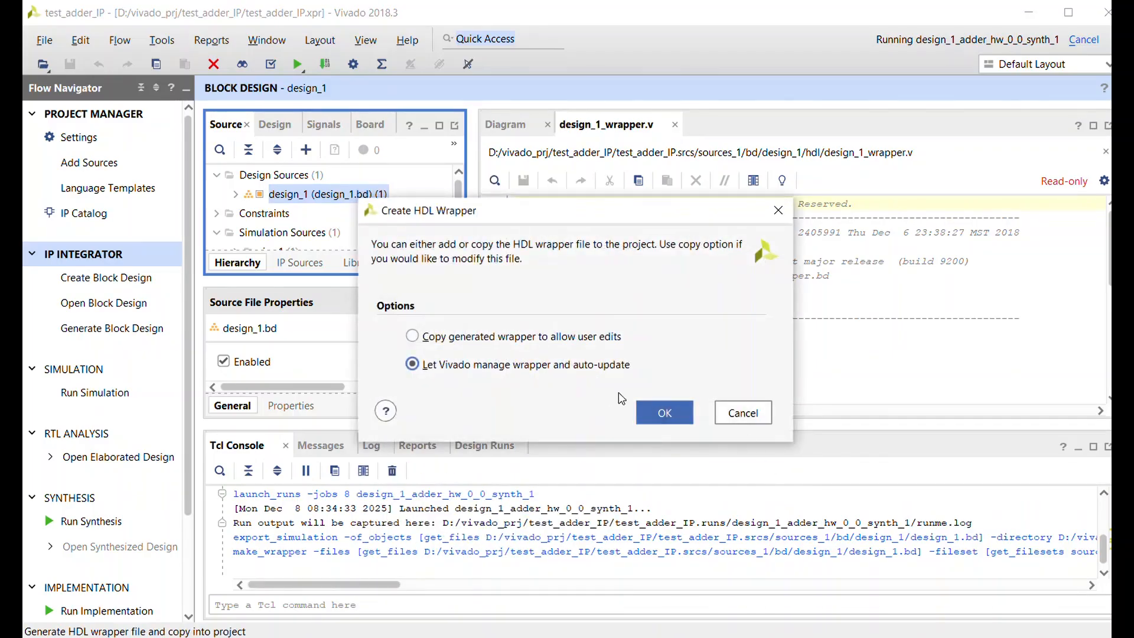
pyautogui.click(664, 412)
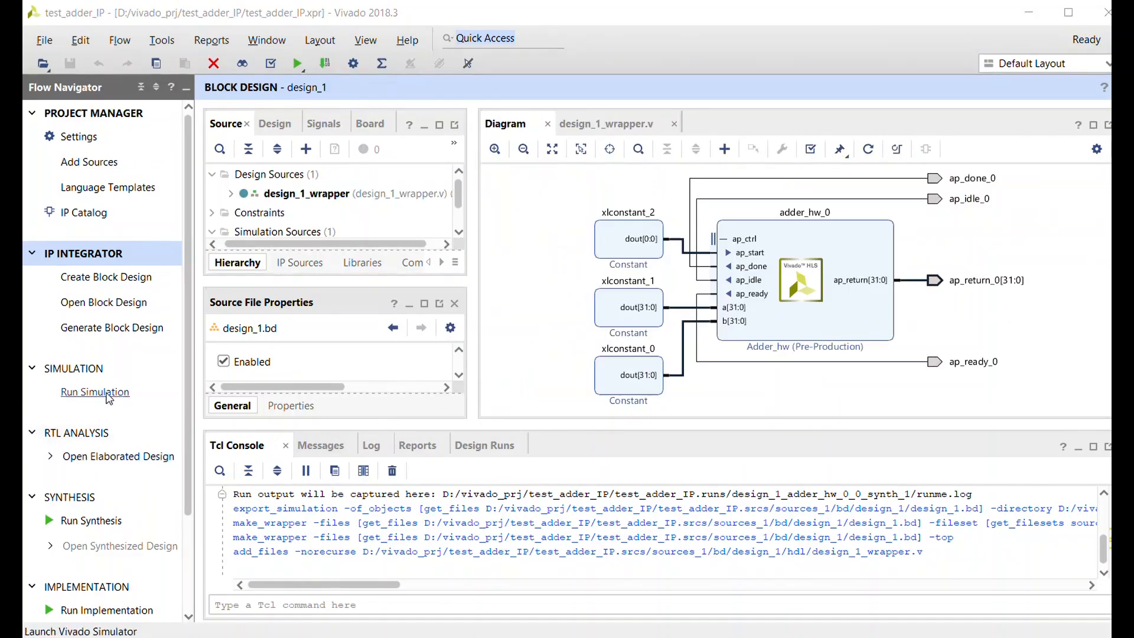
# - Run the behavioral simulation of the wrapper and examine the ap_return_0 signal over the whole simulated time
pyautogui.click(109, 395)
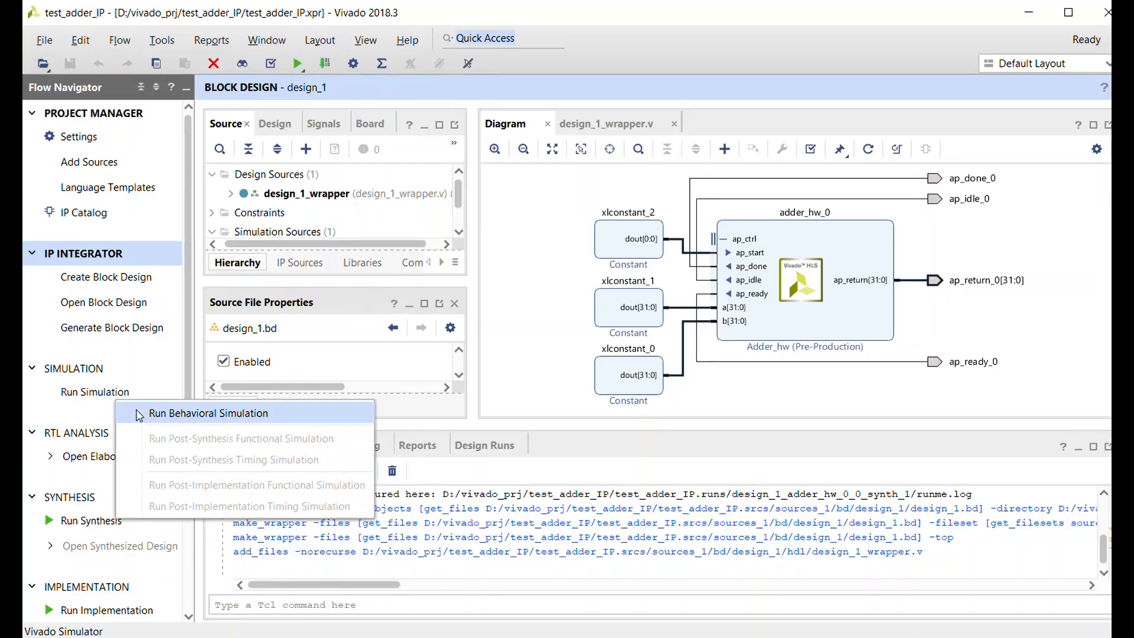
pyautogui.click(207, 413)
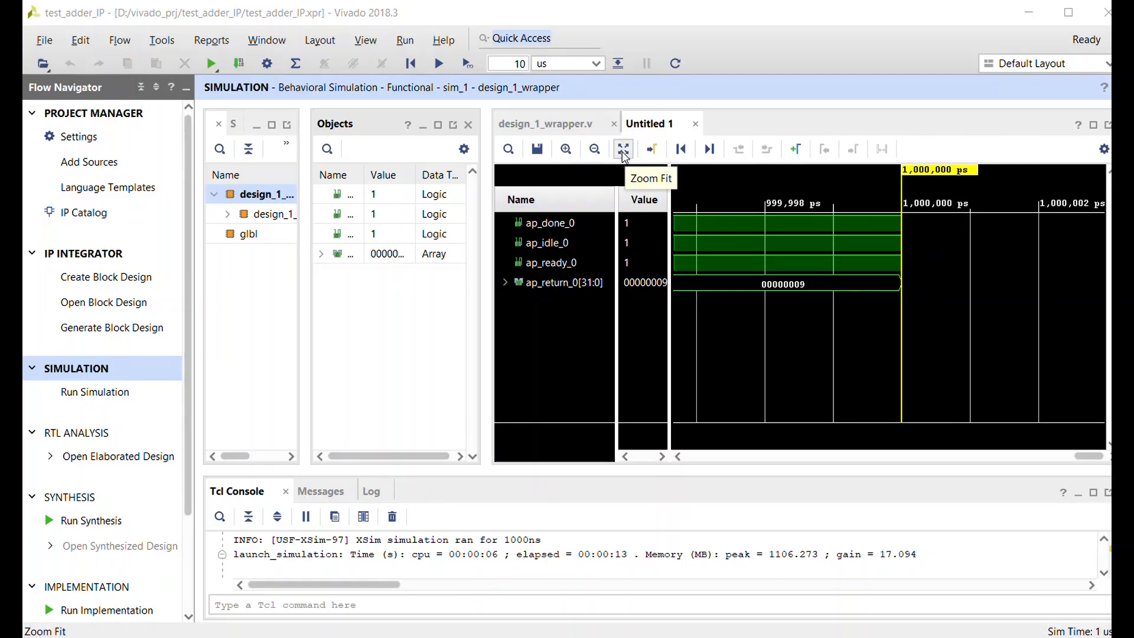
pyautogui.click(624, 151)
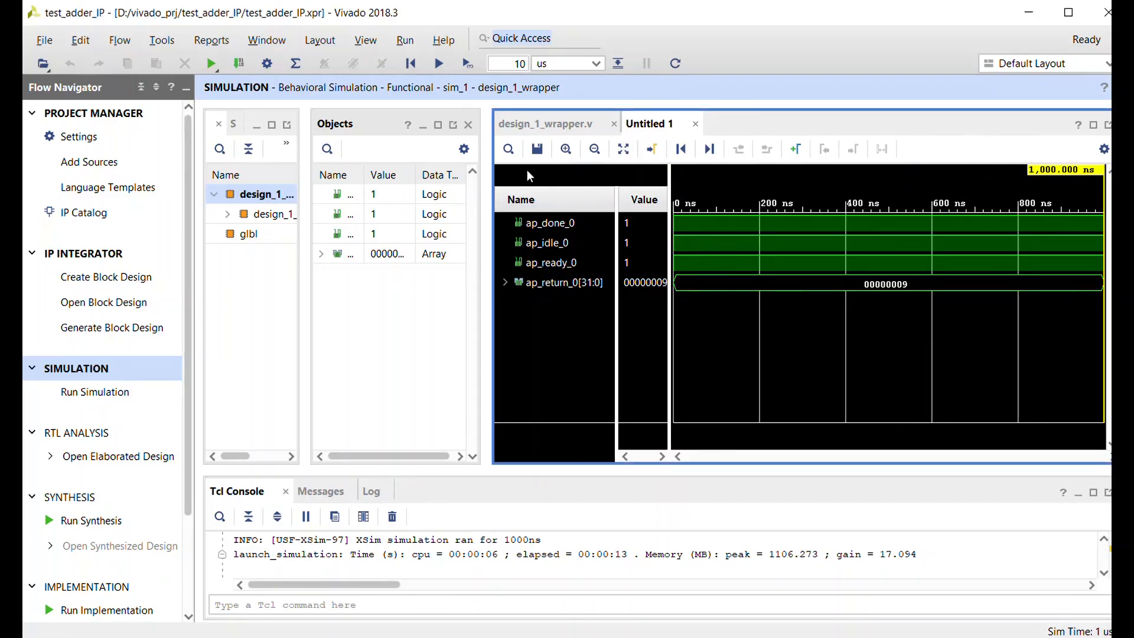
pyautogui.click(595, 150)
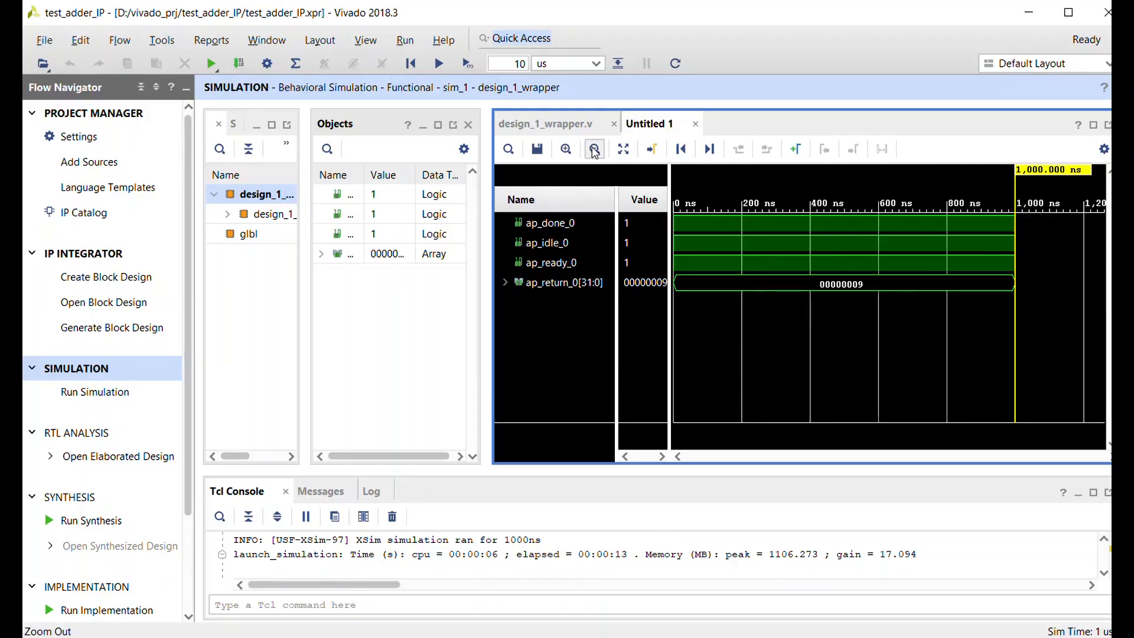
pyautogui.click(826, 283)
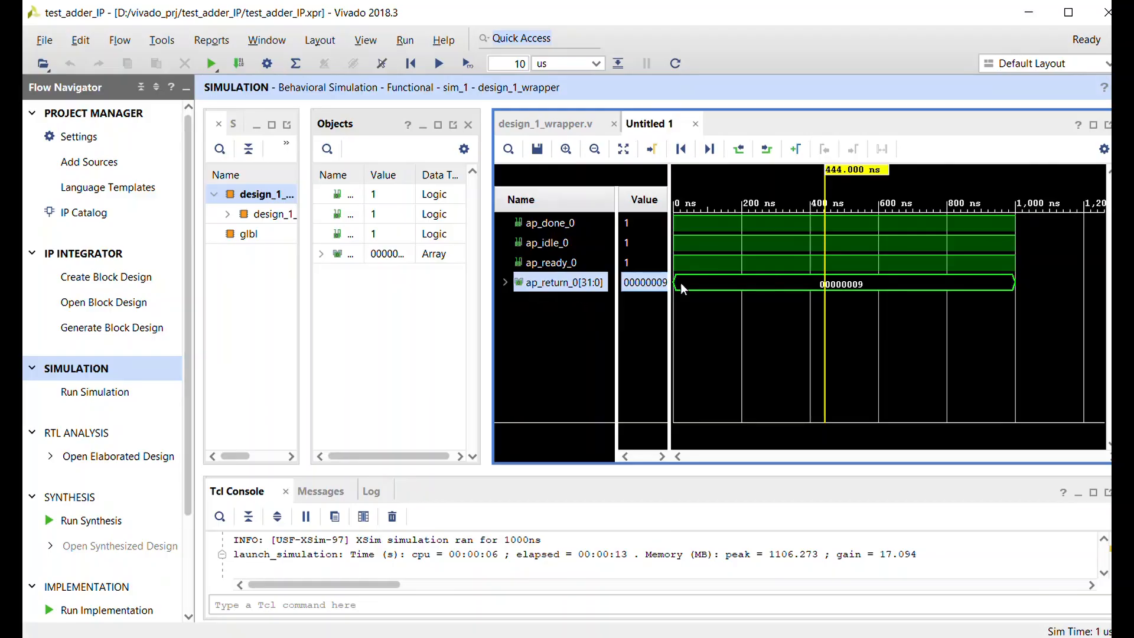
pyautogui.moveTo(859, 289)
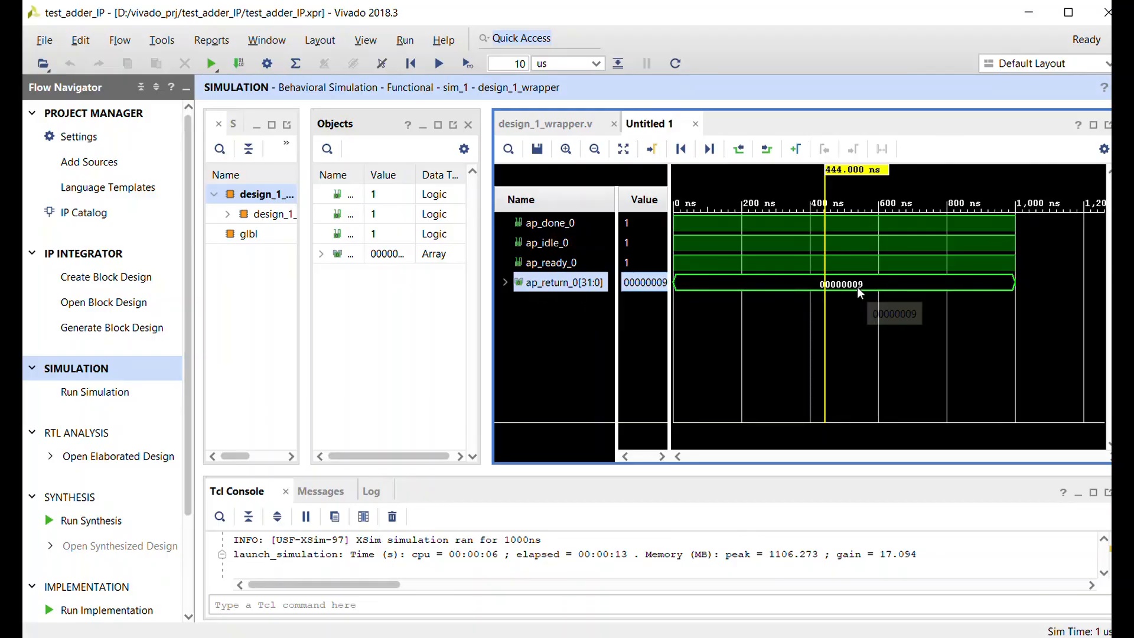